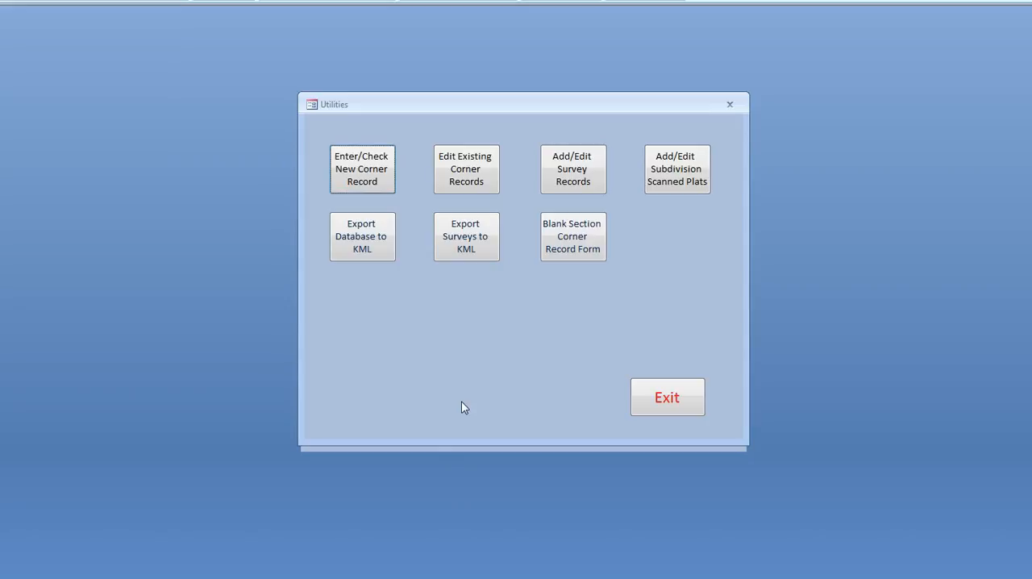
Review the scanned Corner Perpetuation Record in 591N1WN05.pdf, including its section, township, range and corner code
left_click(453, 378)
left_click_drag(1031, 35, 402, 32)
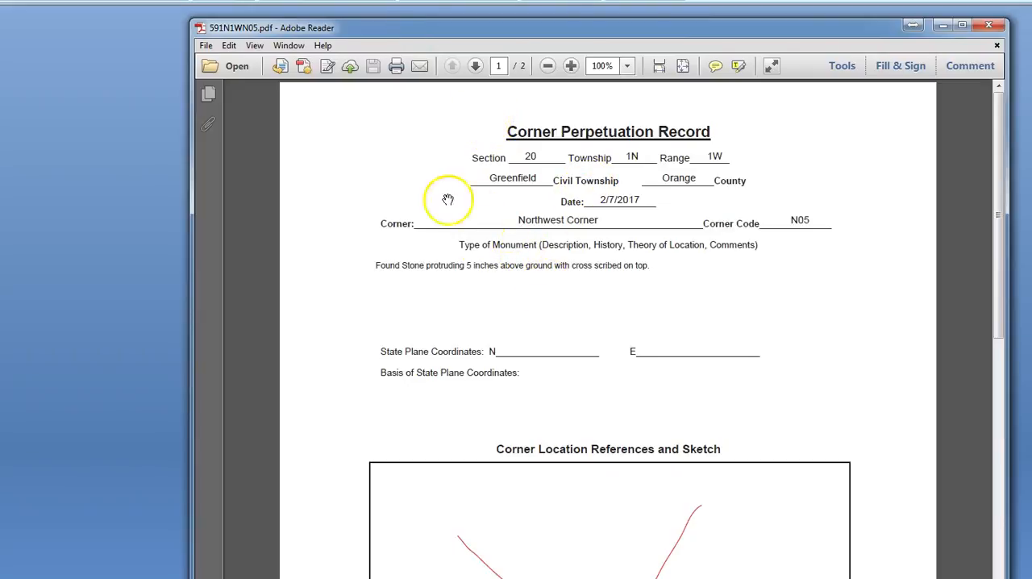
scroll(525, 288, "down", 8)
scroll(525, 290, "up", 8)
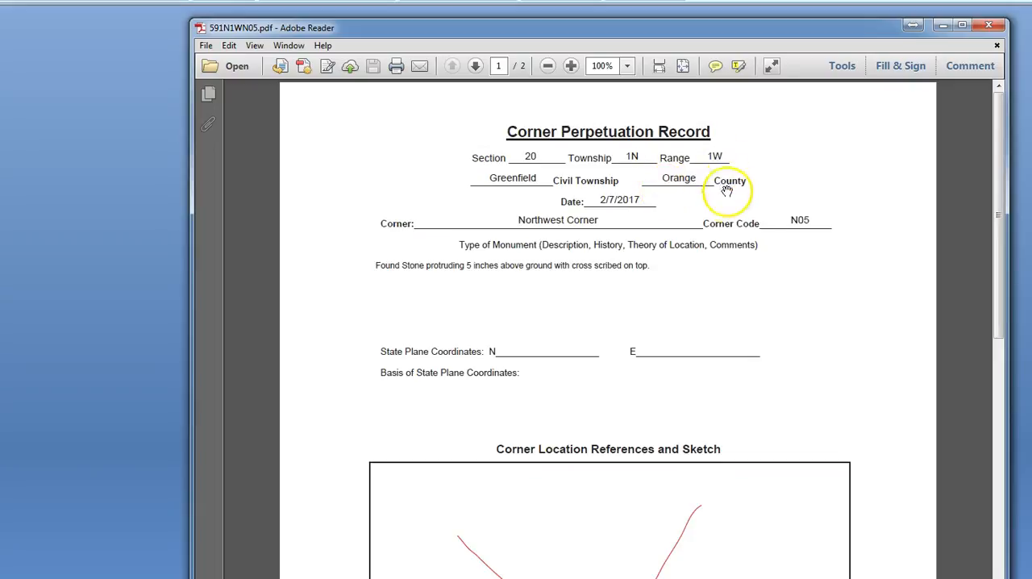
left_click_drag(569, 33, 697, 58)
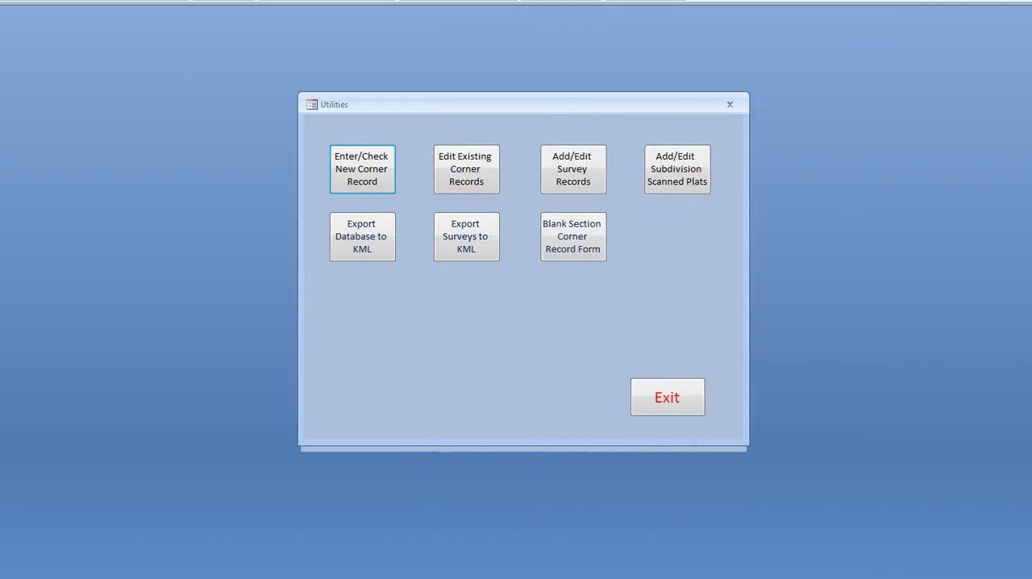
Run a new corner record check for township 1N, range 1W and corner code N05
left_click(353, 176)
left_click(466, 135)
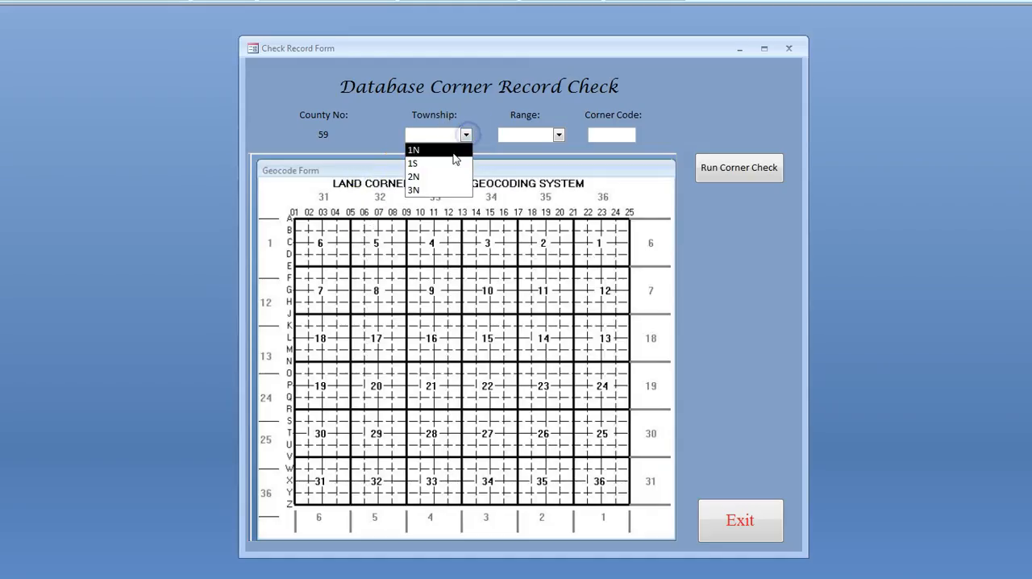
left_click(450, 147)
left_click(557, 135)
left_click(534, 159)
left_click(602, 137)
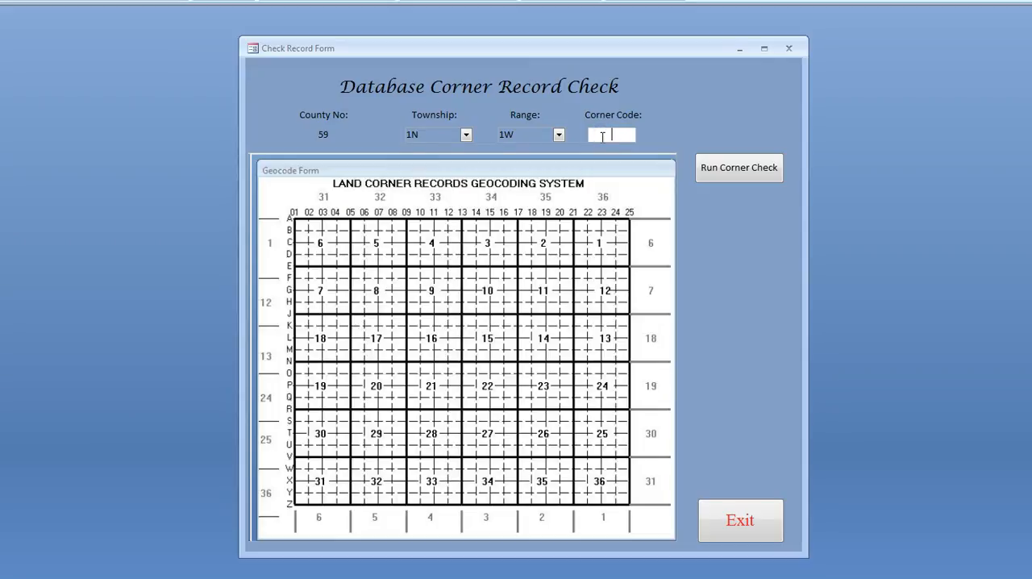
type("n05")
left_click(730, 169)
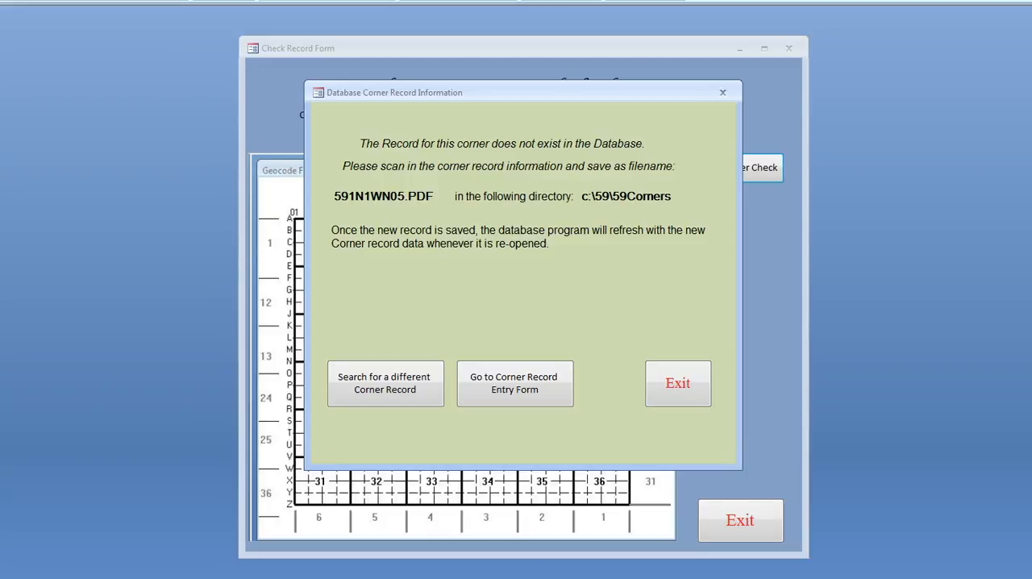
Compare the scanned PDF's file name with the required 591N1WN05.PDF, and go to the corner record entry form
left_click_drag(1031, 157, 573, 234)
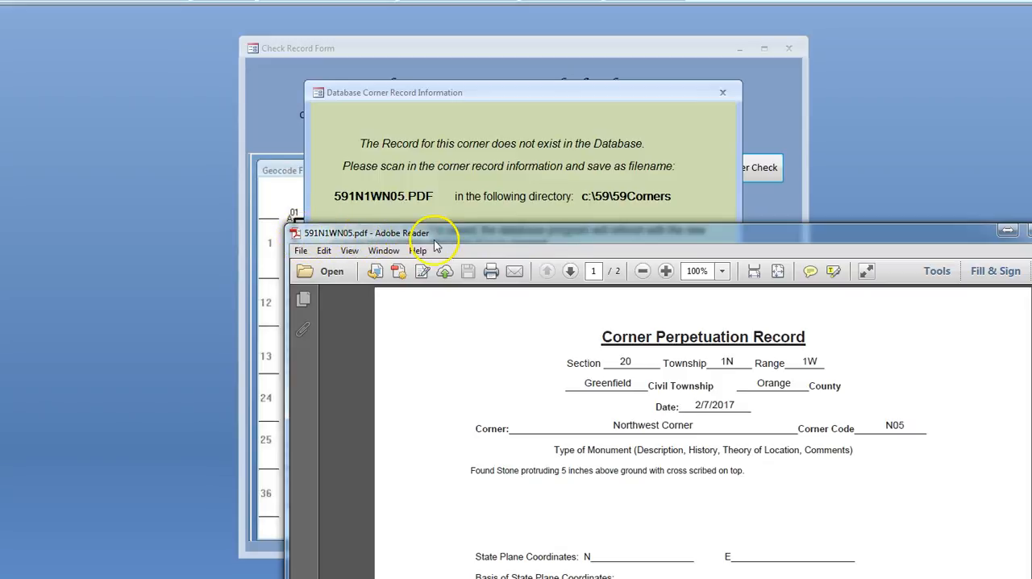
left_click_drag(444, 239, 1031, 170)
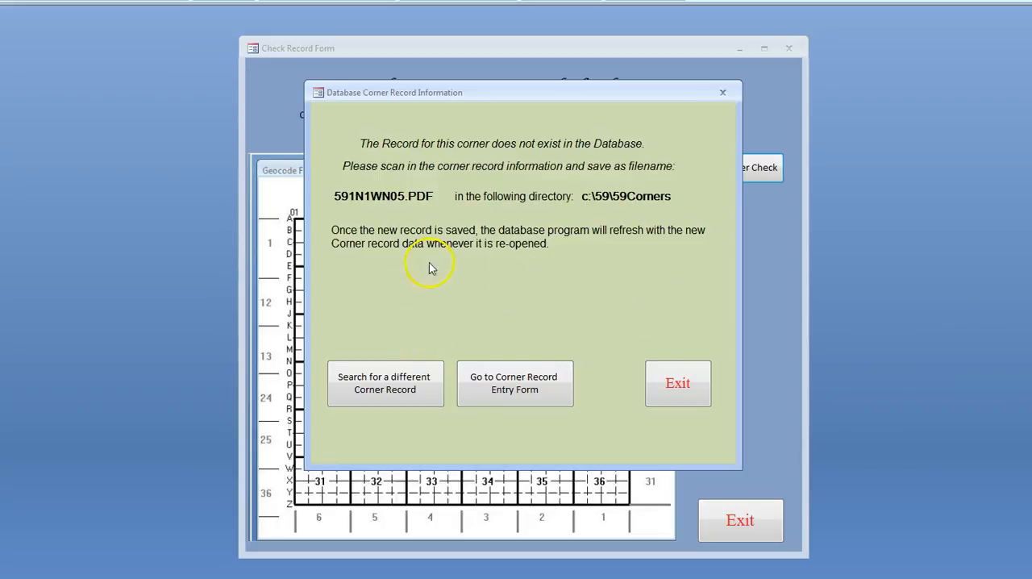
left_click(515, 386)
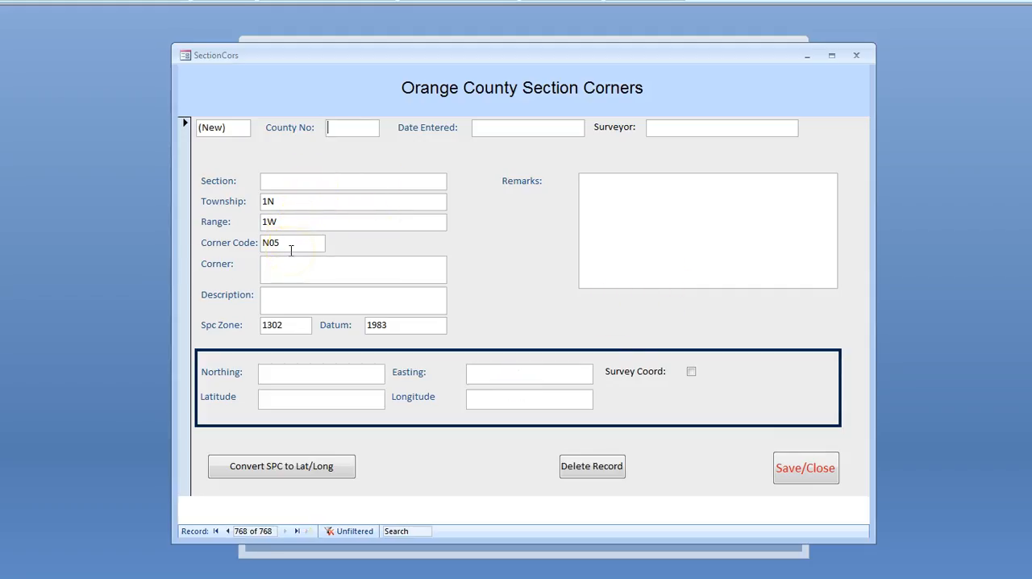
Fill in county number 59, entry date 2/7/2017 and the surveyor's name on the new corner record
left_click(348, 128)
type("59")
key("Tab")
left_click(593, 126)
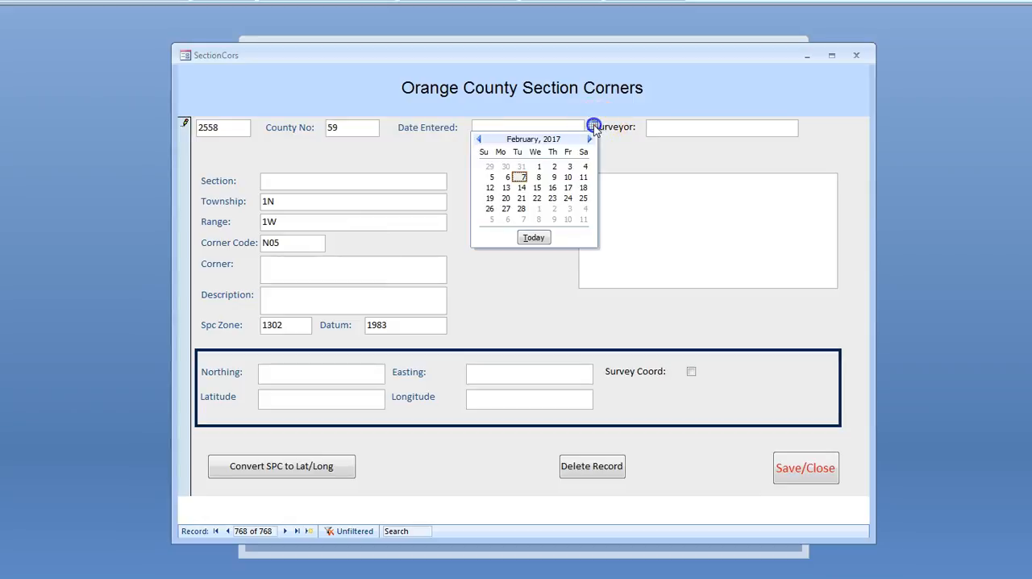
left_click(520, 176)
left_click(680, 127)
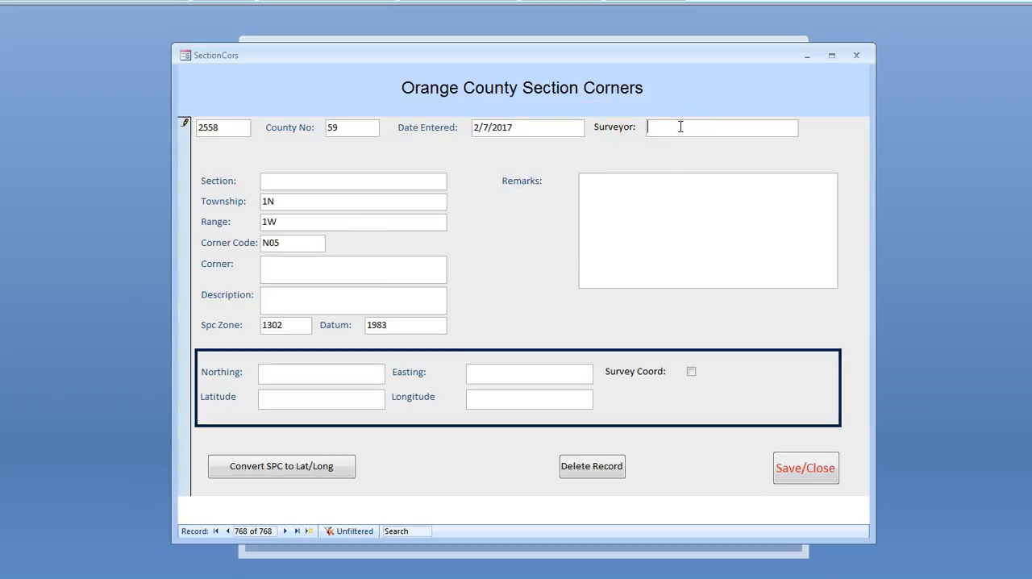
type("Joe Surveyor")
left_click(476, 126)
Set the record's section to 20, its corner to Northwest Corner and its description to Stone
left_click(292, 178)
type("20")
left_click(311, 262)
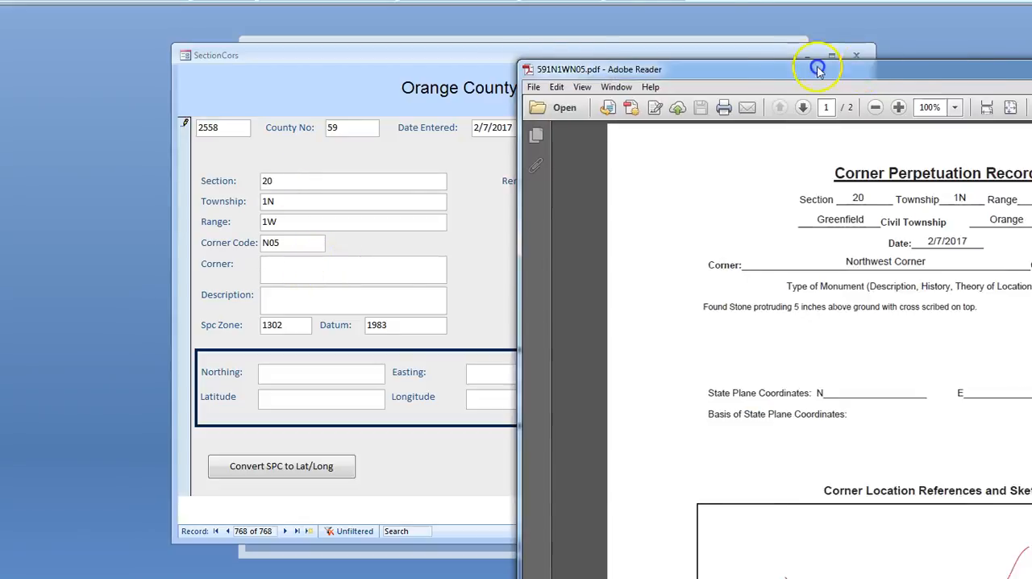
left_click_drag(817, 62, 1031, 63)
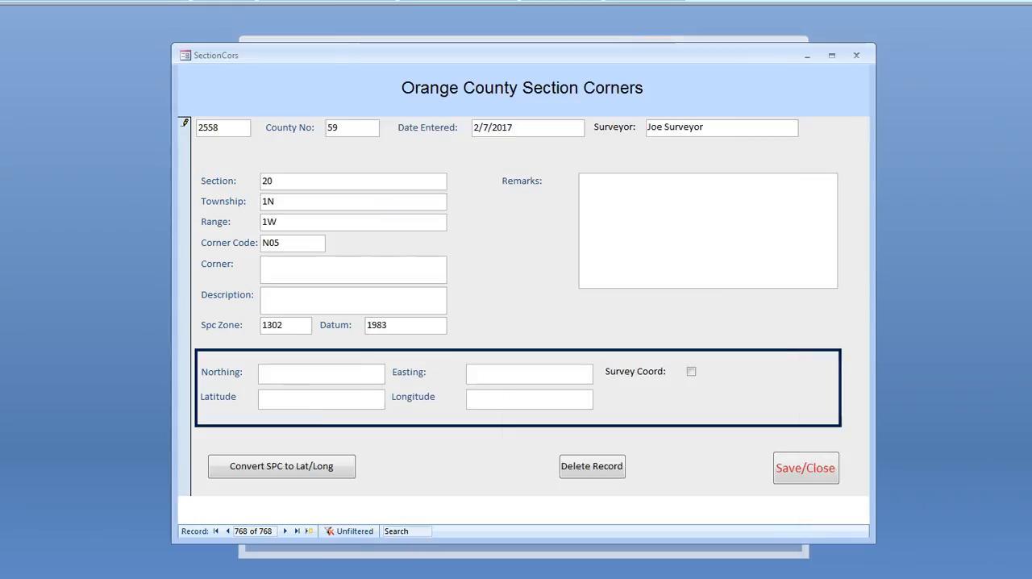
left_click(283, 270)
type("Northwest Corner")
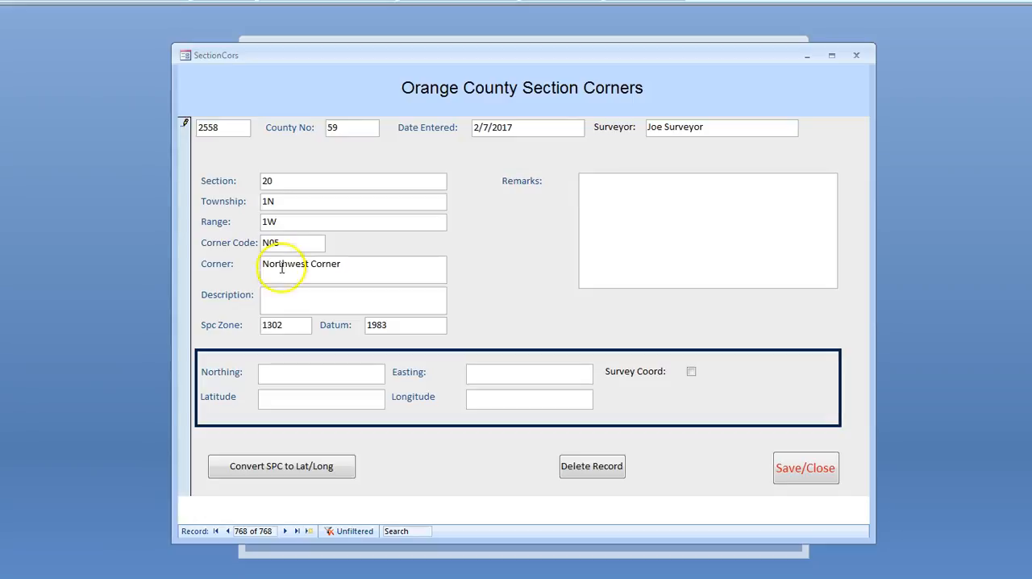
left_click(277, 304)
type("Stone")
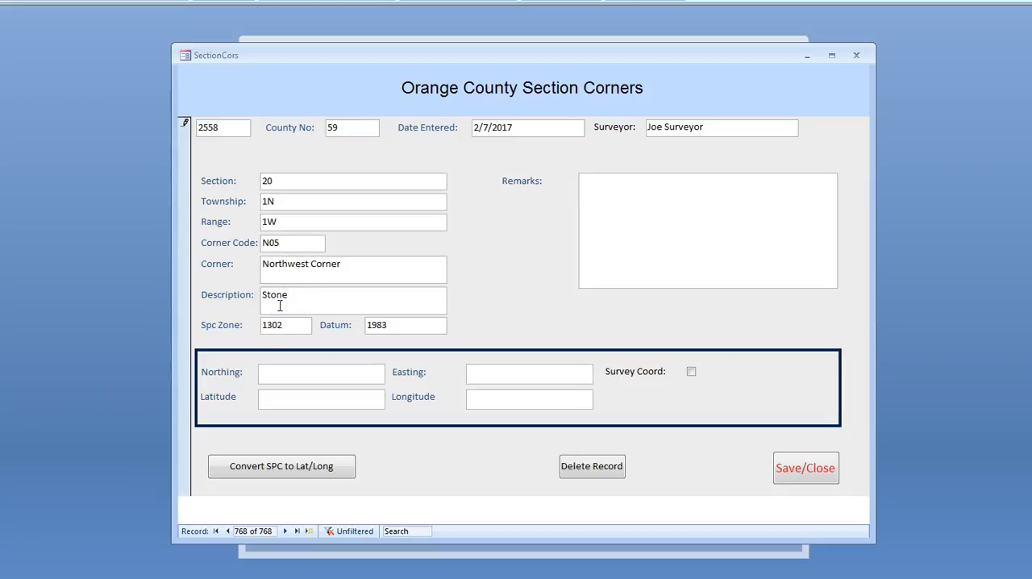
Enter "First entry by" as the remarks of the new corner record
left_click(637, 203)
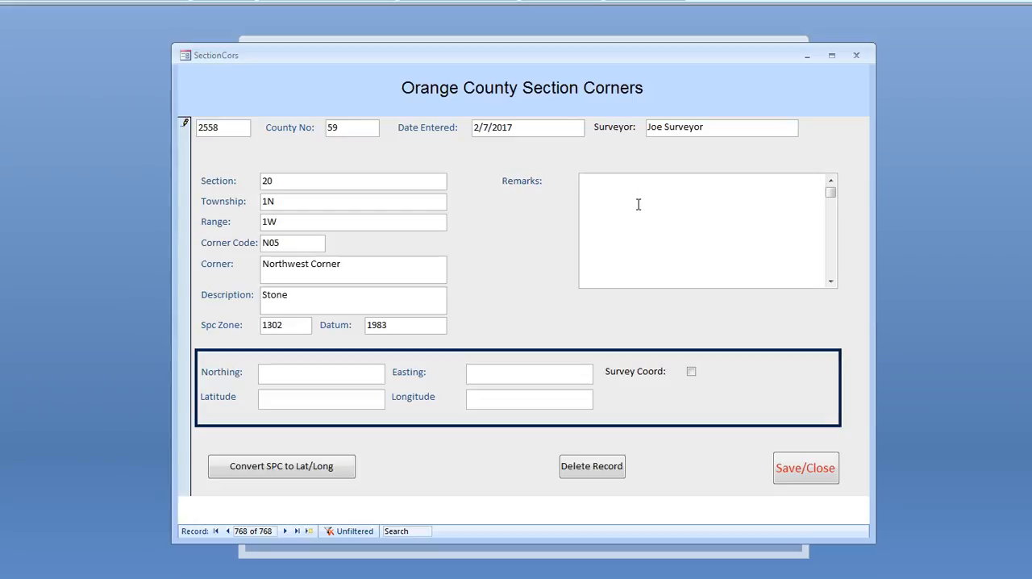
type("First entry by")
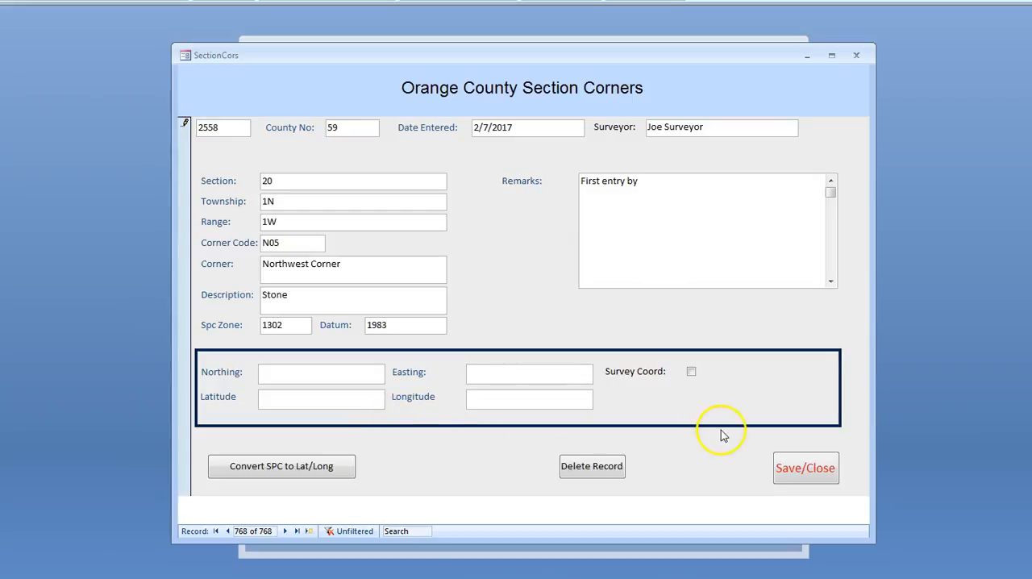
Look through the scanned corner record again for information missing from the entry form
left_click_drag(1031, 105, 430, 50)
scroll(480, 407, "down", 3)
scroll(480, 407, "down", 10)
scroll(479, 421, "down", 2)
scroll(479, 421, "up", 6)
left_click_drag(459, 48, 1031, 85)
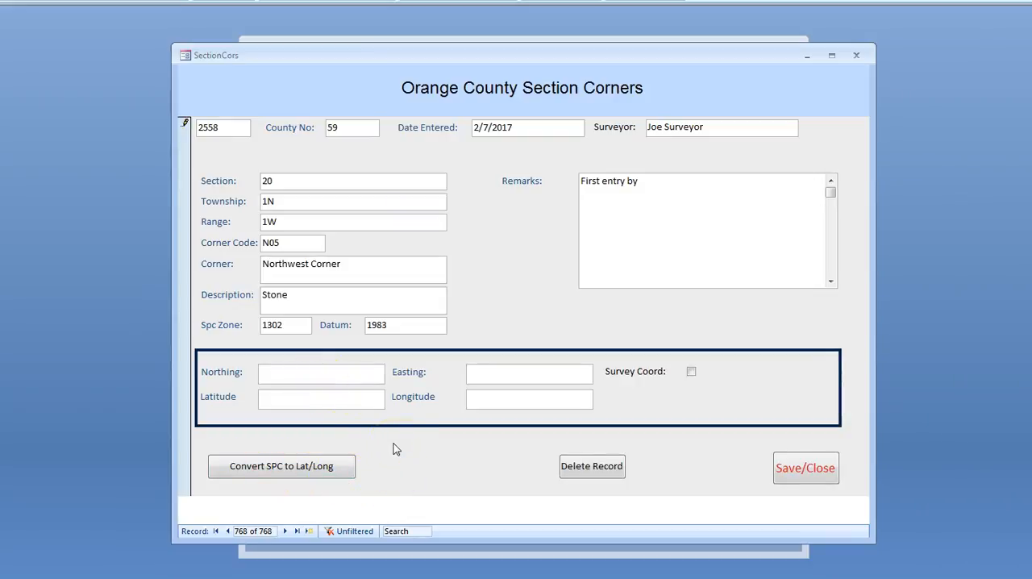
Enter northing 1232242 and easting 3123003, and convert the state plane coordinates to latitude and longitude
left_click(299, 373)
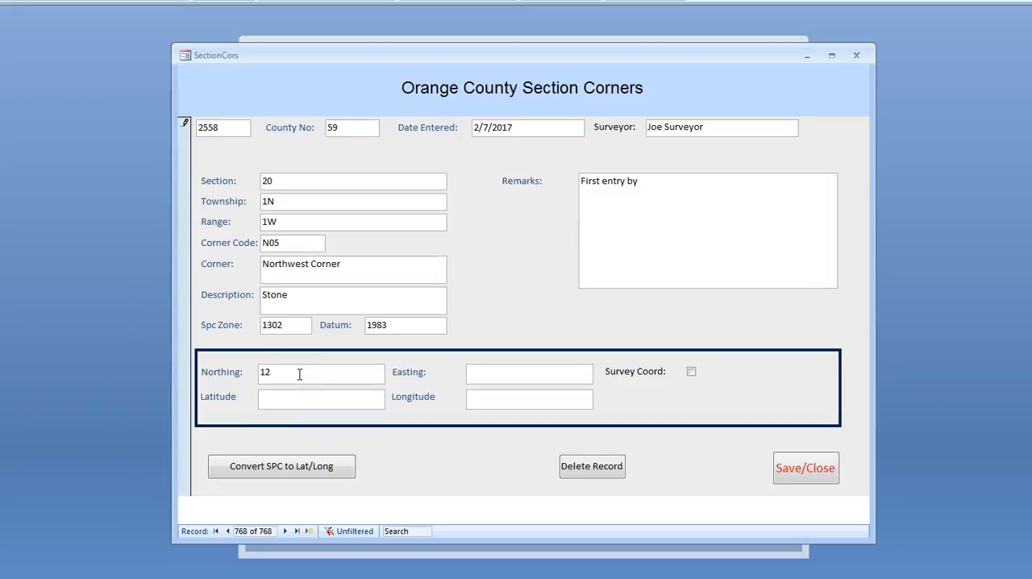
type("1232242")
left_click(300, 374)
left_click(491, 373)
type("3123003")
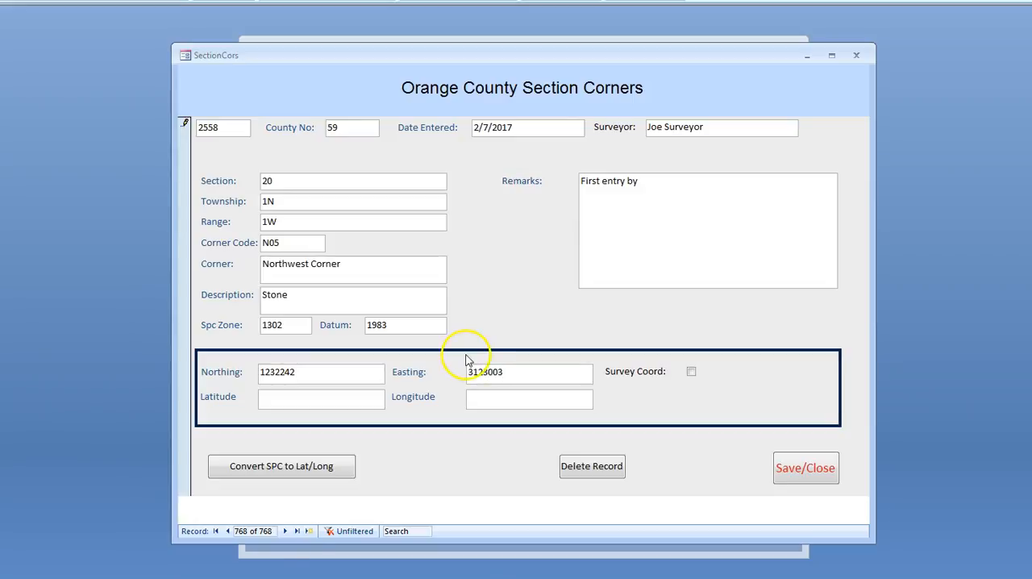
left_click(270, 466)
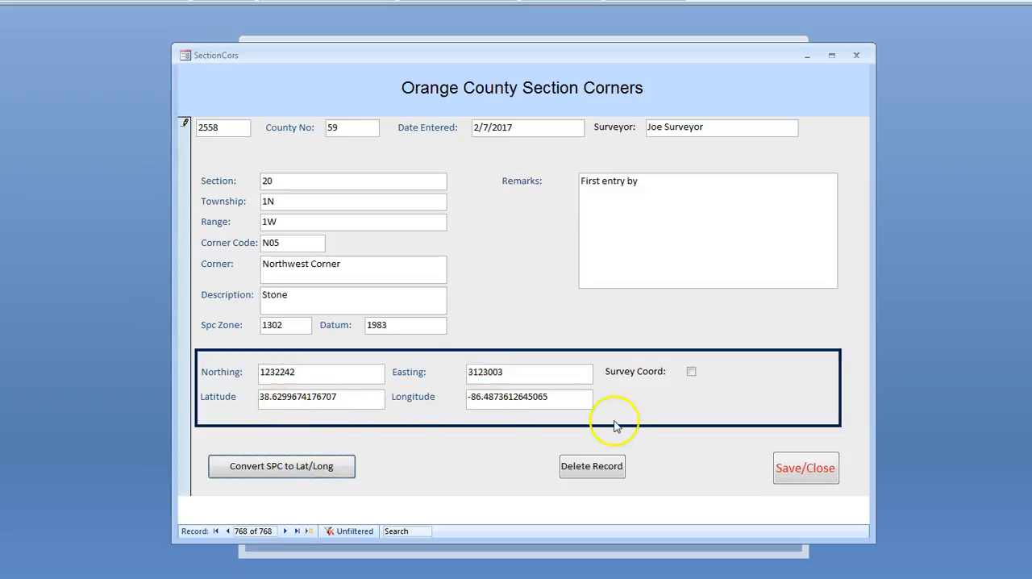
Mark the coordinates as surveyed, refine them to northing 1232242.123 and easting 3123003.123, and recalculate latitude and longitude
left_click(690, 371)
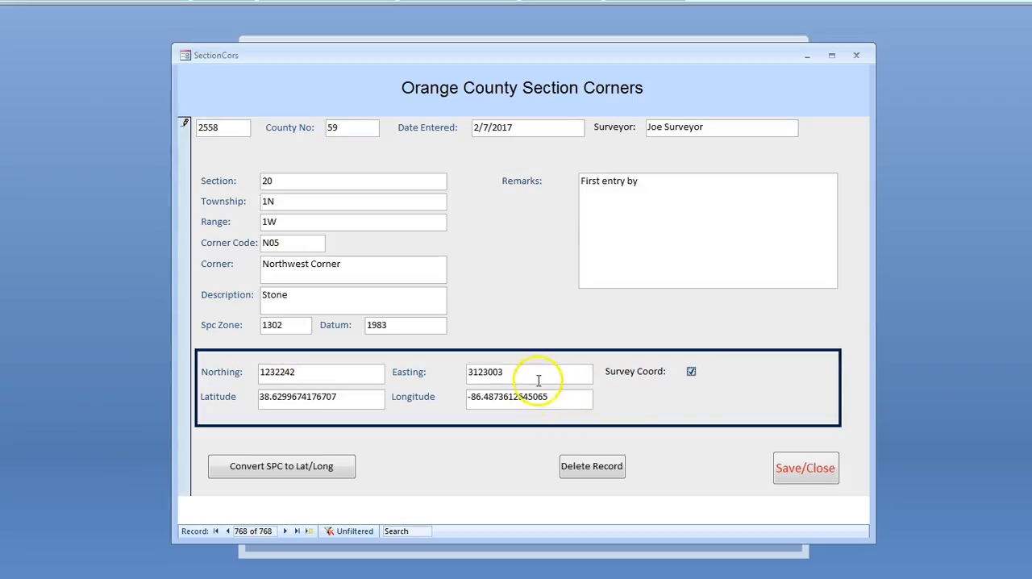
left_click(315, 370)
type(".123")
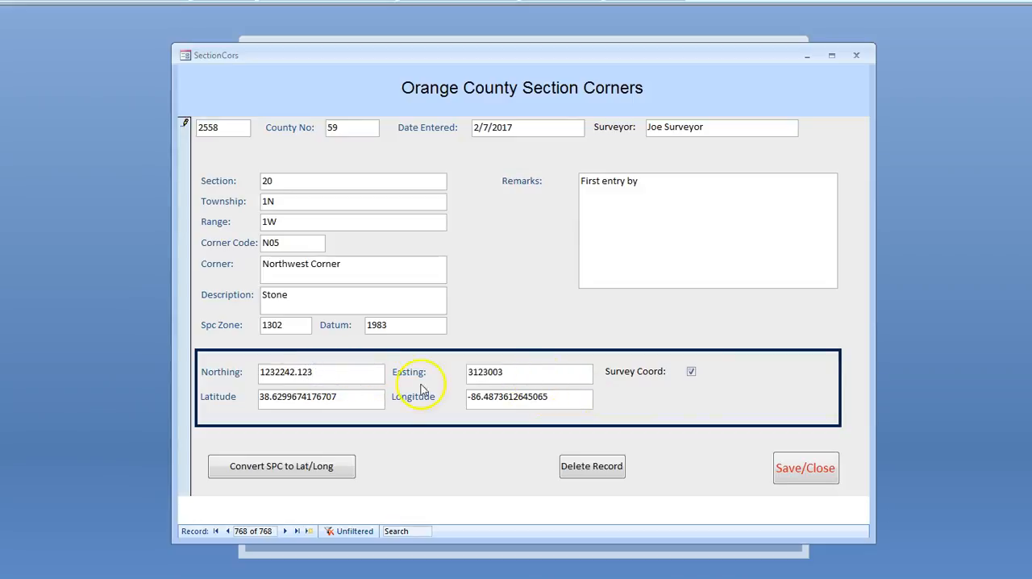
left_click(522, 373)
type(".123")
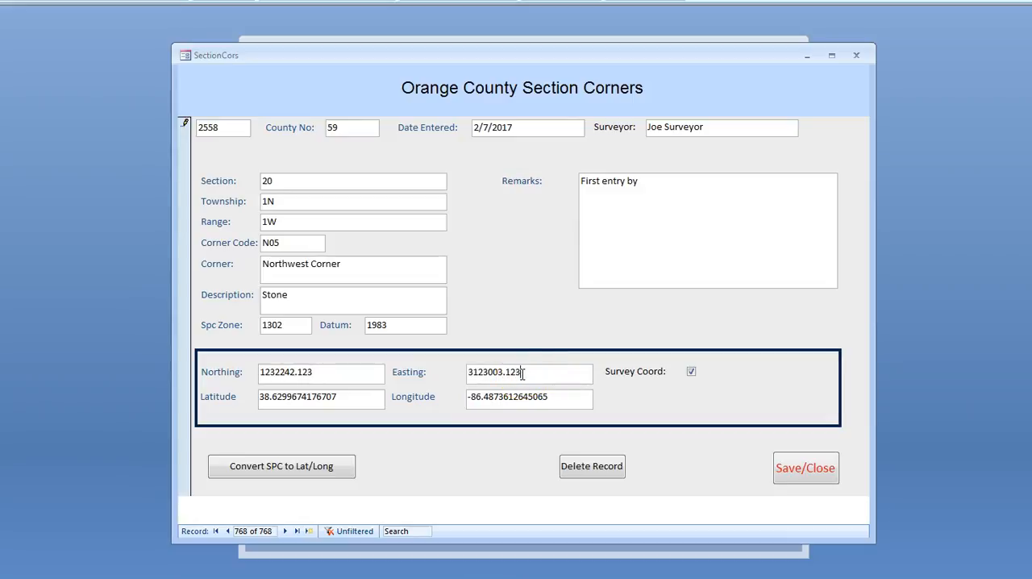
left_click(298, 465)
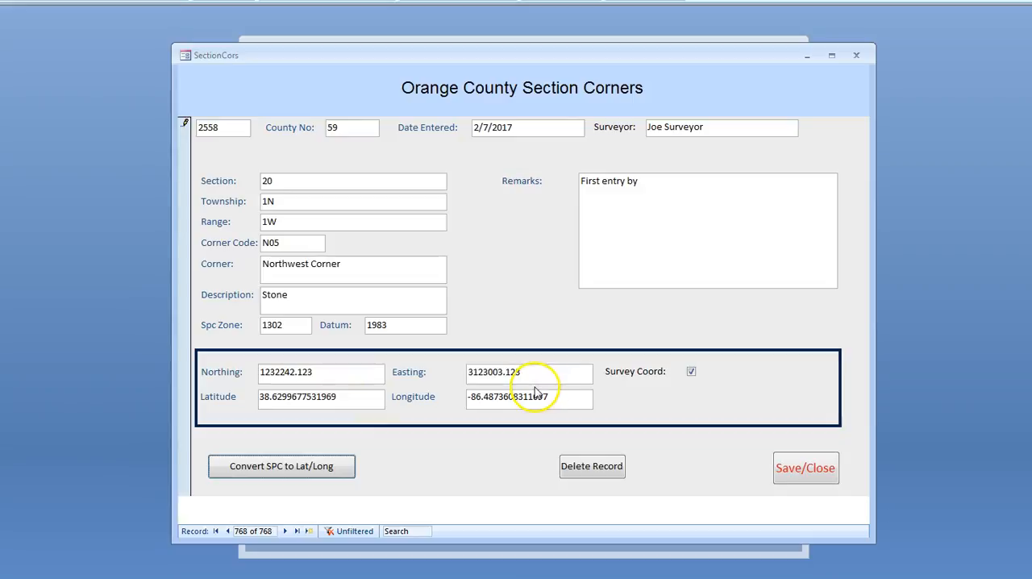
Clear the Survey Coord mark, return to northing 1232242 and easting 3123003, and recalculate latitude and longitude
left_click(690, 371)
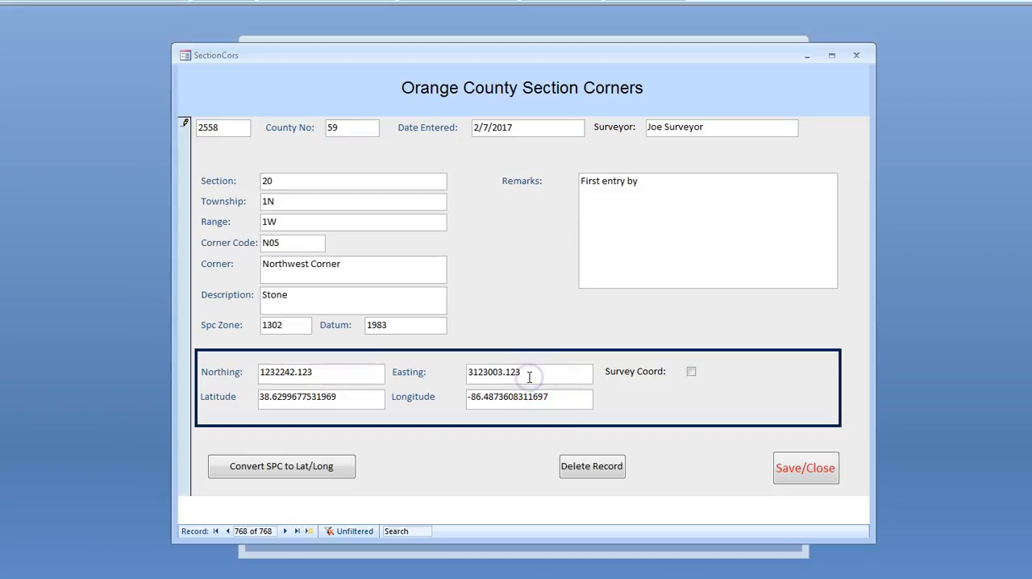
key("BackSpace")
key("BackSpace")
key("BackSpace")
left_click(353, 375)
key("BackSpace")
key("BackSpace")
key("BackSpace")
key("BackSpace")
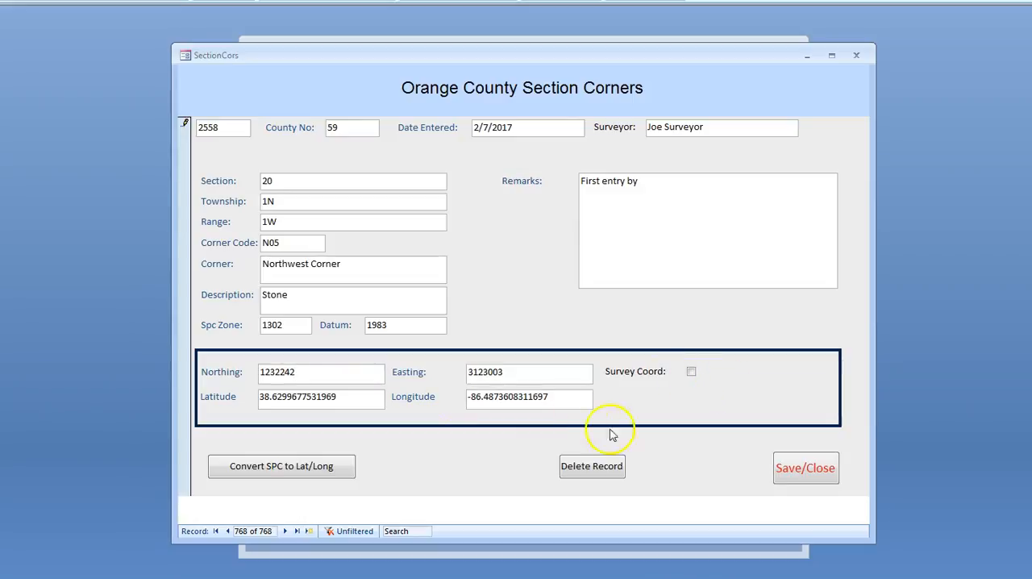
left_click(310, 474)
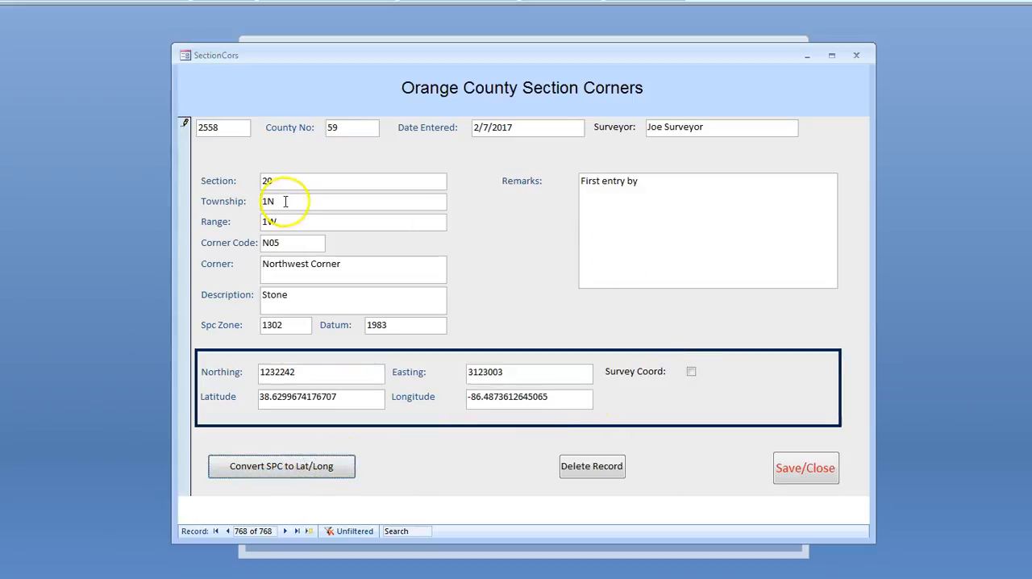
Save the new N05 corner record and close its entry form
left_click(813, 471)
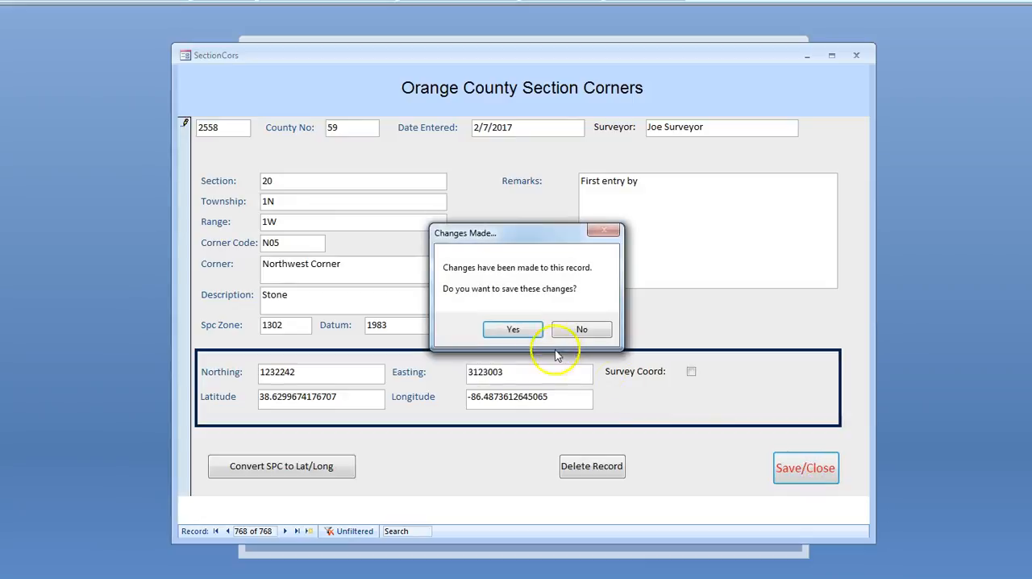
left_click(512, 329)
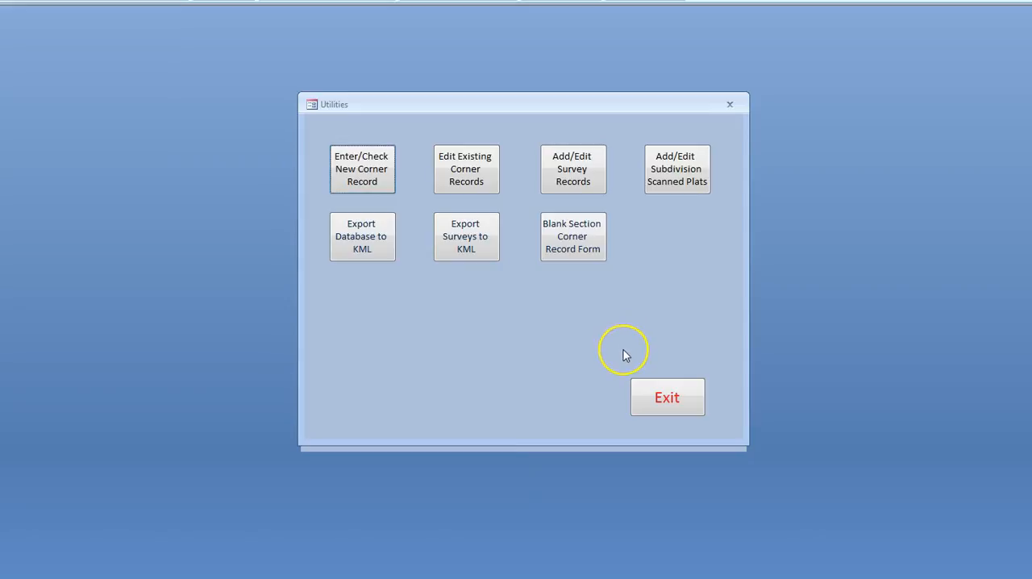
Check whether the database holds a corner record for township 1N, range 1W and corner code N09
left_click(385, 184)
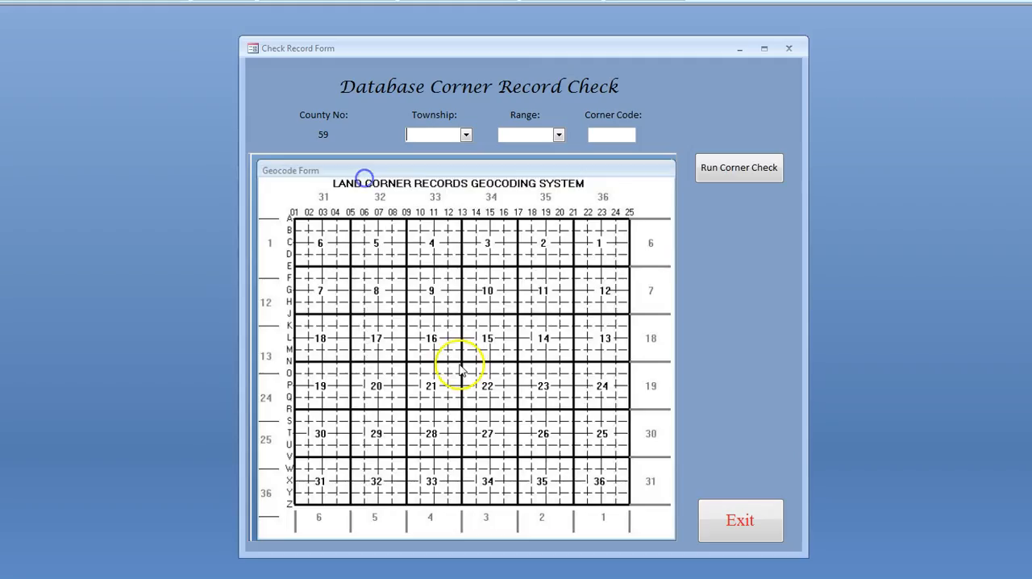
left_click(466, 135)
left_click(457, 151)
left_click(558, 134)
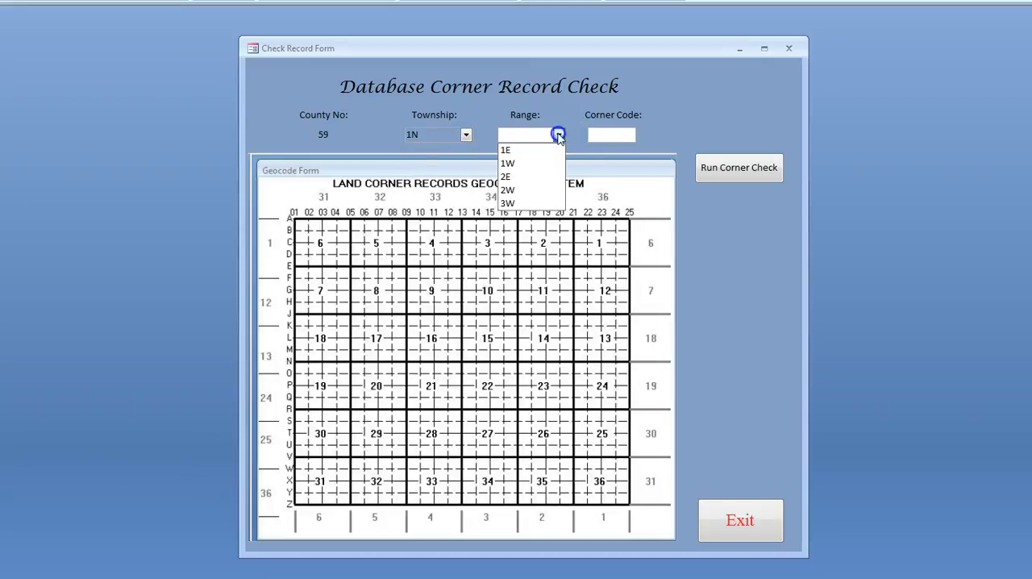
left_click(538, 164)
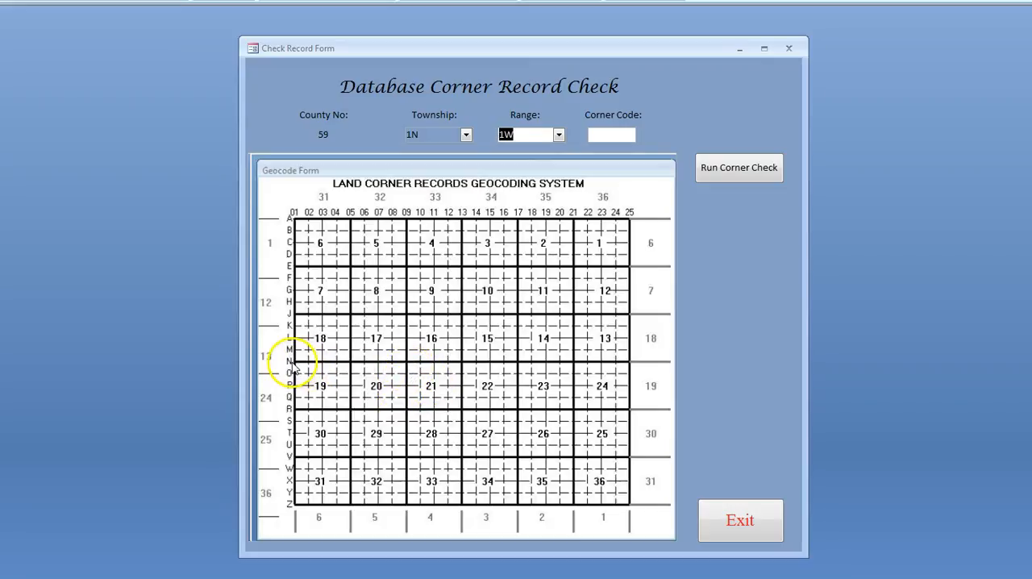
left_click(609, 137)
type("n99")
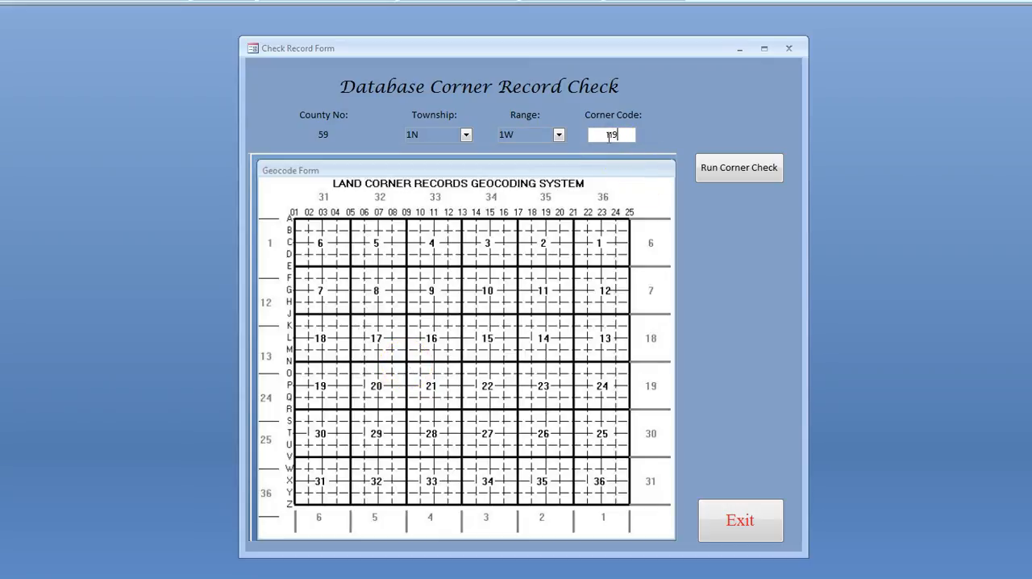
key("BackSpace")
key("BackSpace")
type("09")
left_click(727, 173)
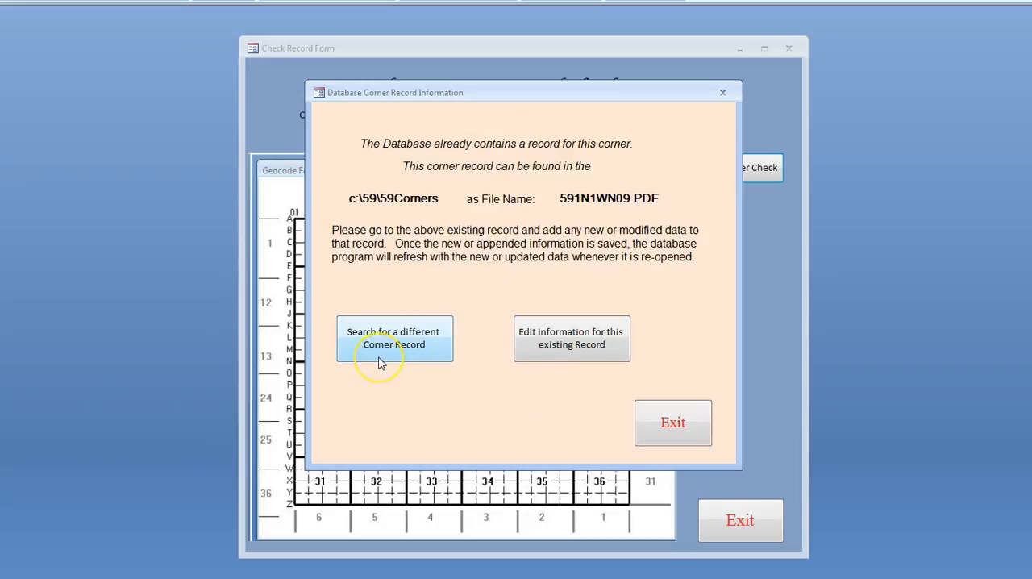
Open the existing N09 corner record for editing and append the remark "New record, cast iron monument removed and replaced with capped rebar"
left_click(557, 357)
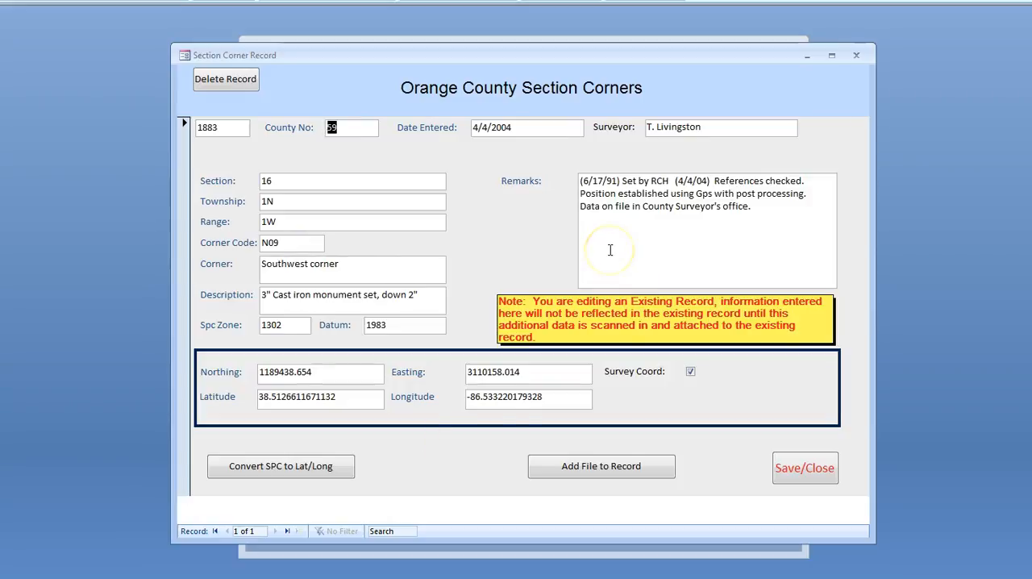
left_click(758, 216)
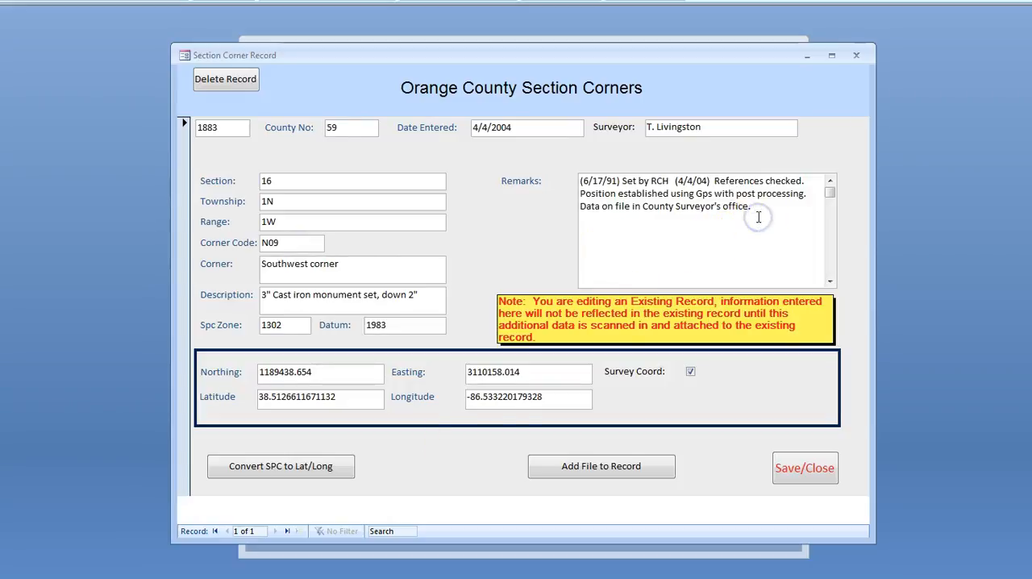
key("Return")
type("New record, cast iron monument")
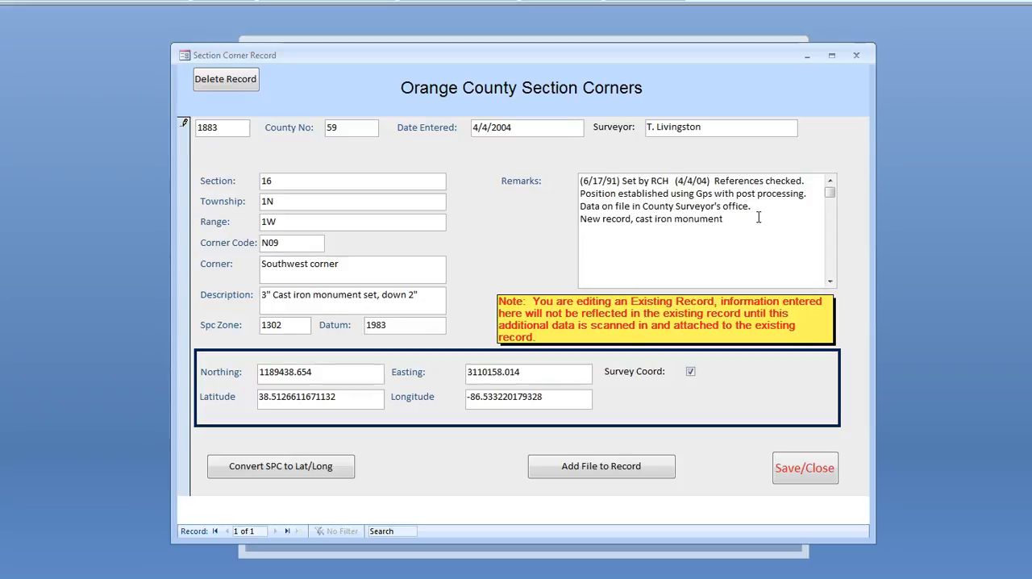
type(" removed and replaced with ca")
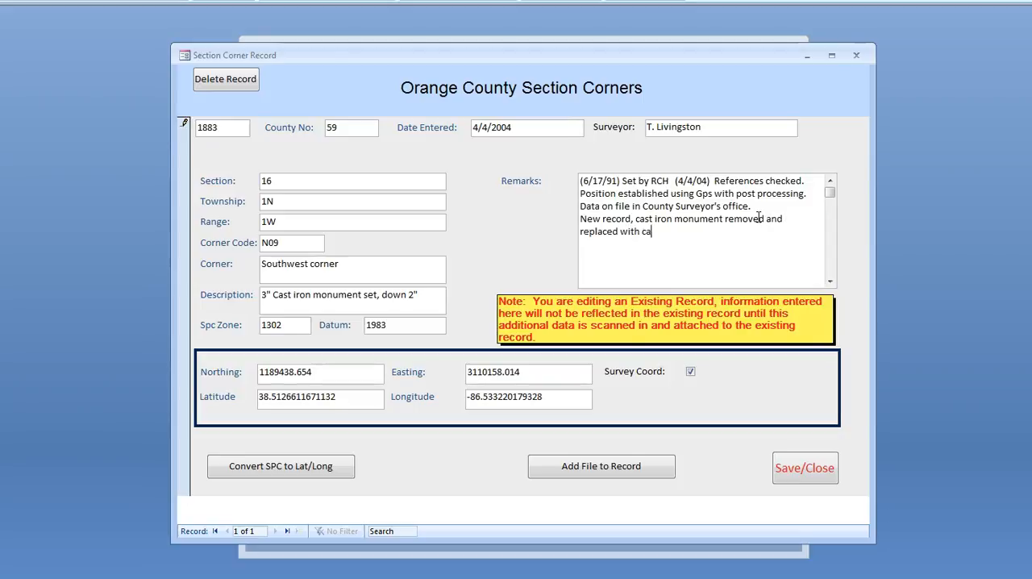
type("pped rebar")
Choose temp1.pdf from the 59Corners folder as the file to add to the existing N09 corner record PDF
left_click(586, 473)
left_click_drag(345, 139, 564, 288)
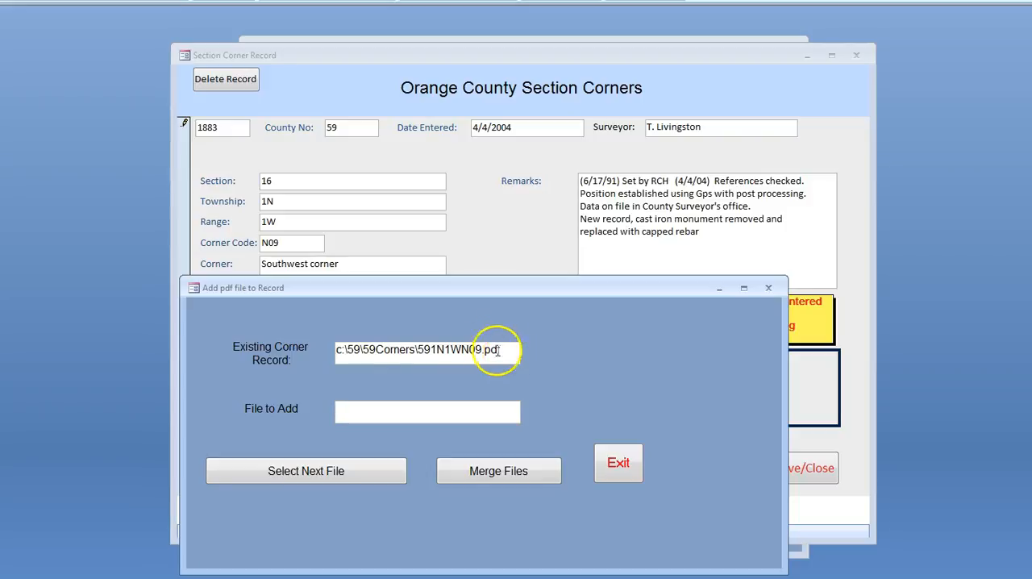
left_click(385, 409)
left_click(375, 463)
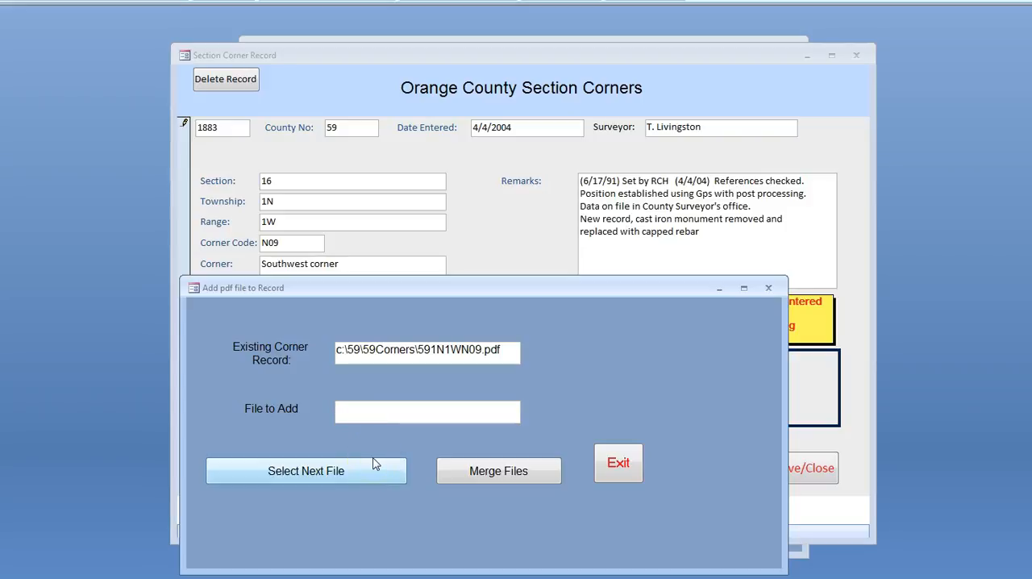
left_click(339, 474)
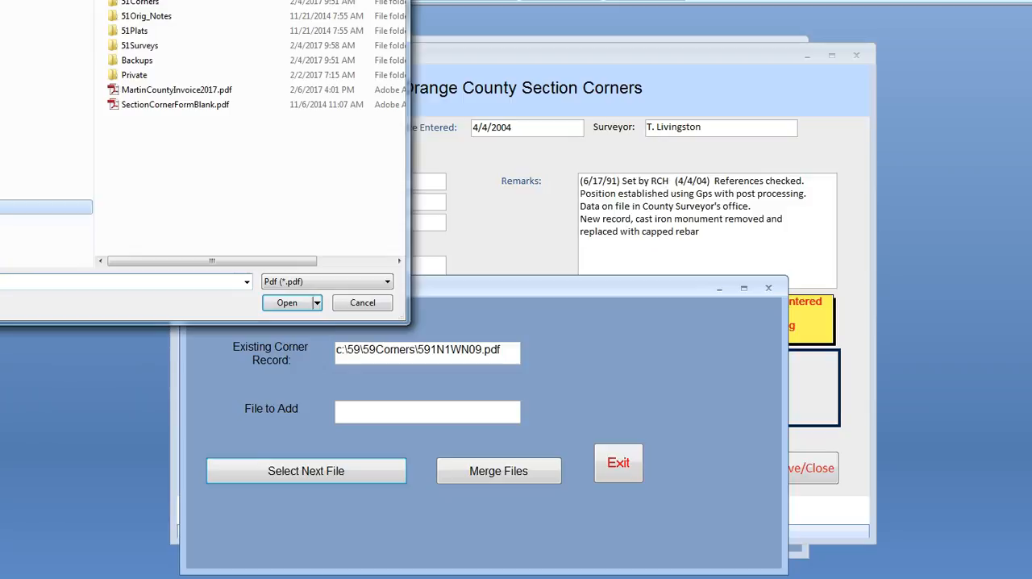
left_click(51, 290)
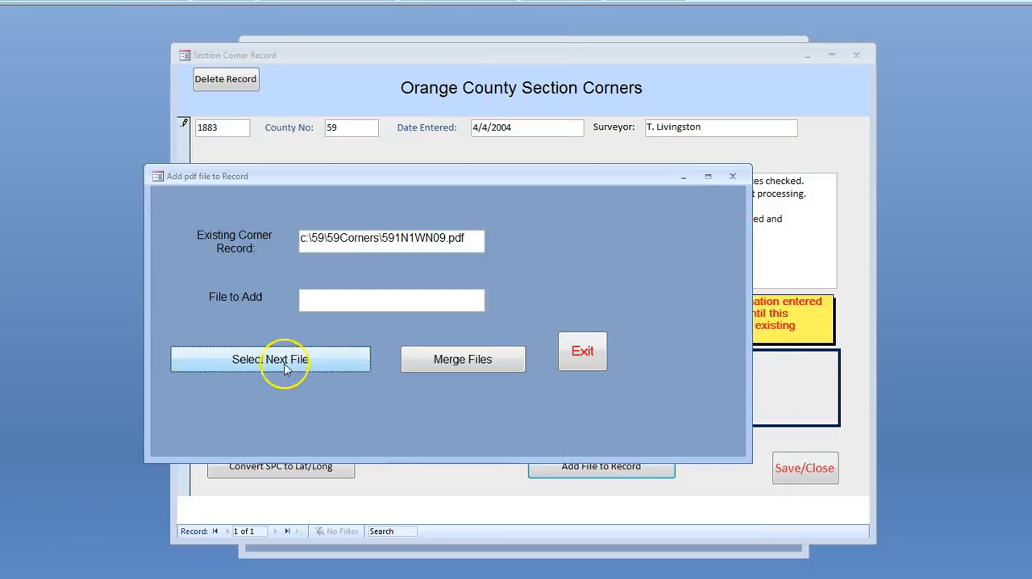
left_click(292, 362)
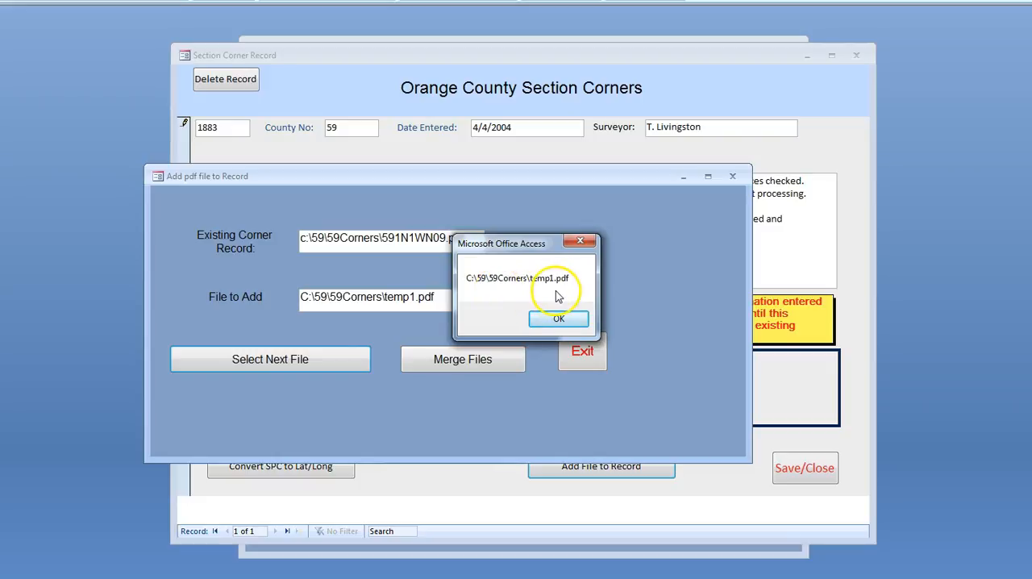
left_click(560, 319)
Merge temp1.pdf into the N09 corner record PDF and review both pages of the combined file
left_click(461, 360)
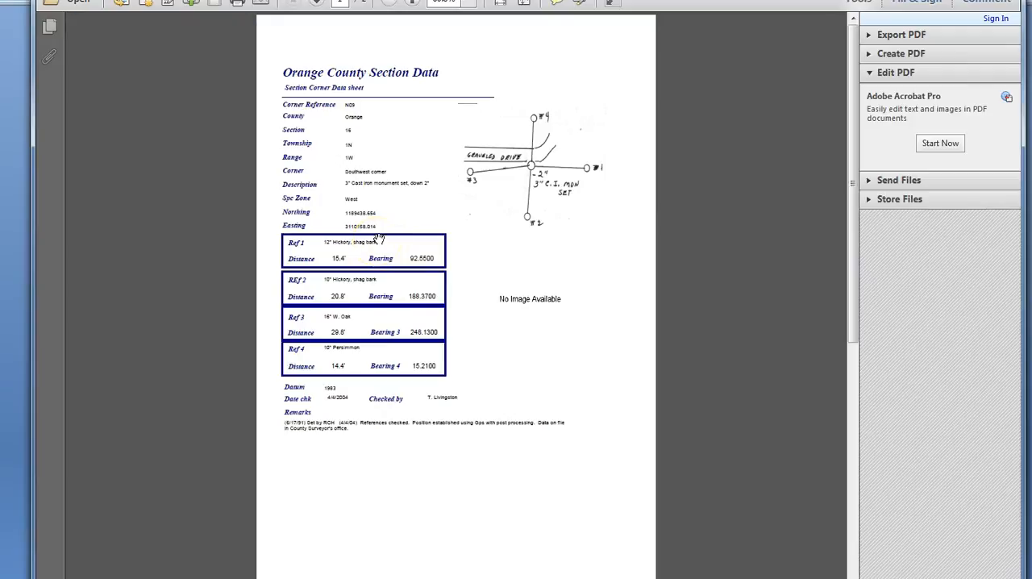
scroll(378, 241, "down", 3)
scroll(379, 244, "down", 7)
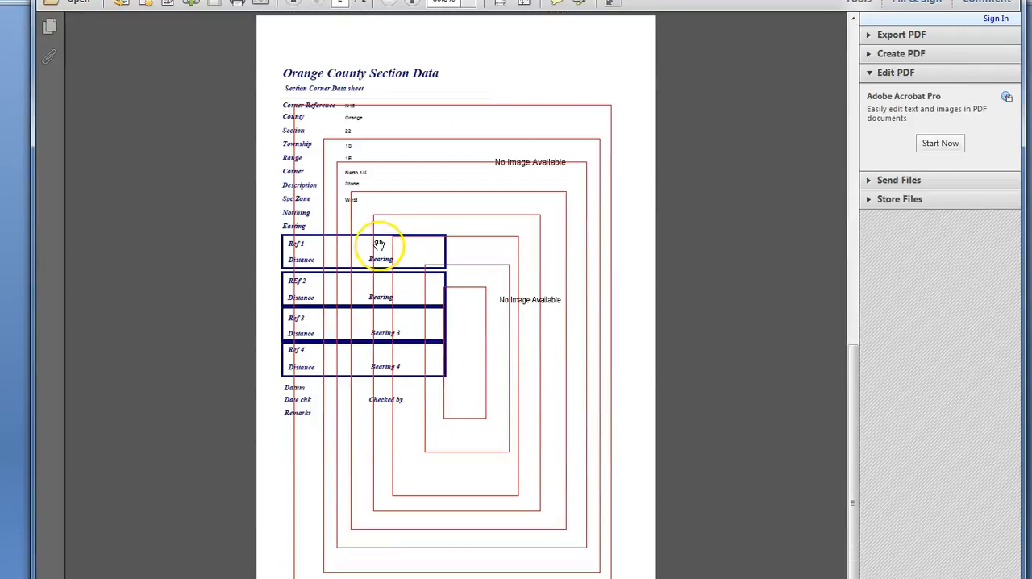
scroll(378, 245, "up", 8)
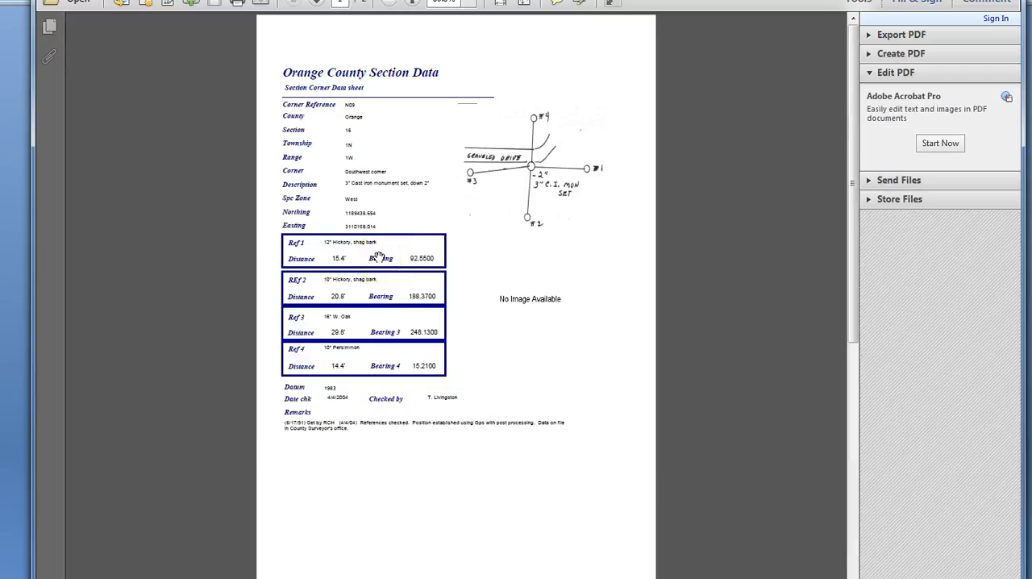
scroll(393, 234, "down", 6)
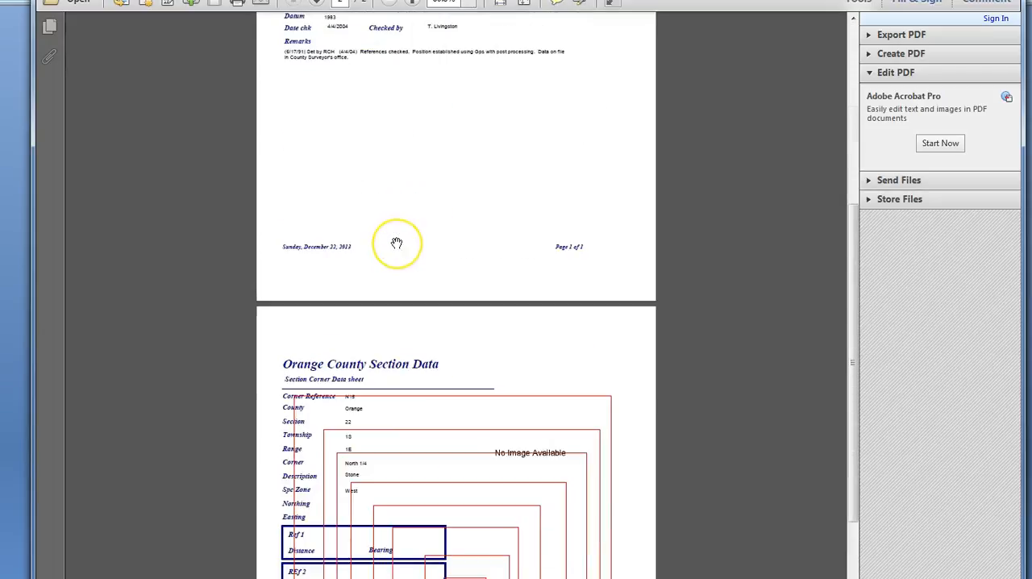
scroll(396, 243, "down", 5)
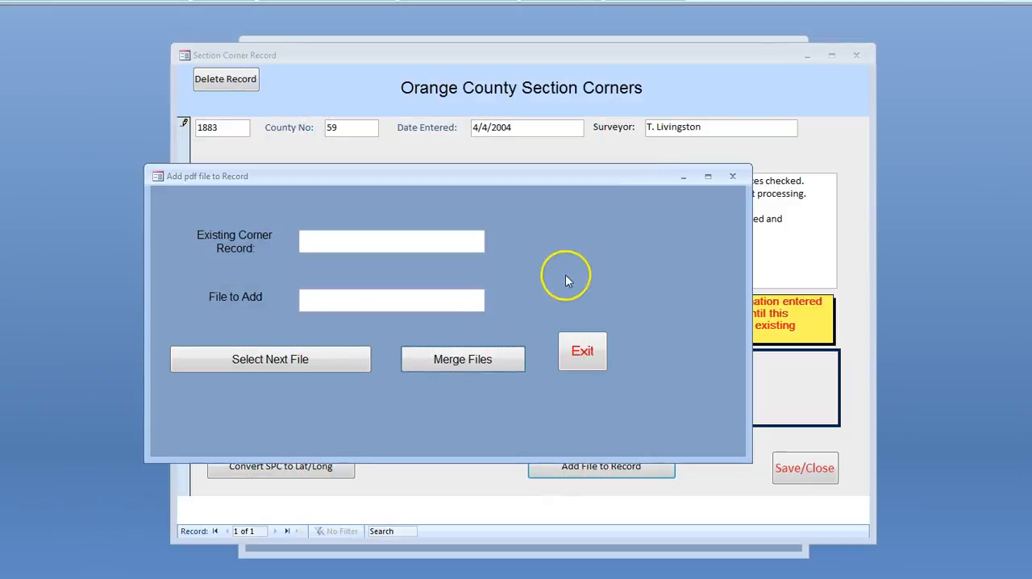
Leave the file merge form, save and close the edited N09 record, and exit the corner record check
left_click(577, 353)
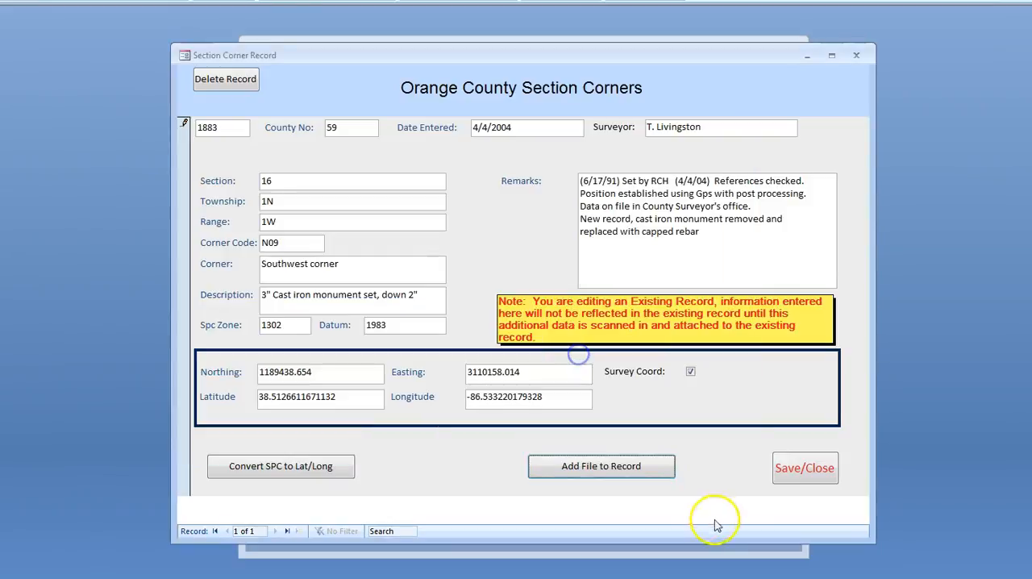
left_click(804, 469)
left_click(513, 331)
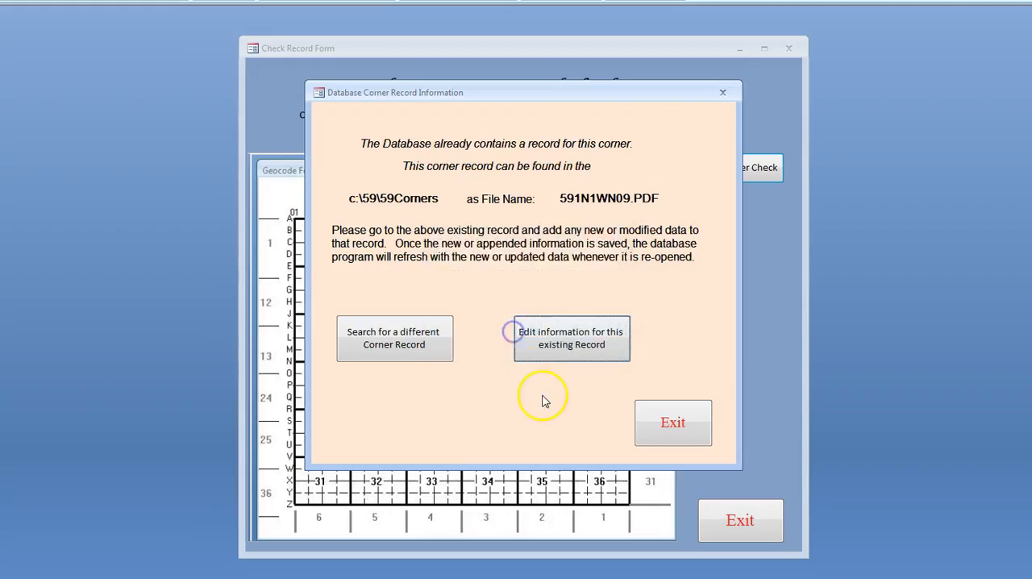
left_click(680, 436)
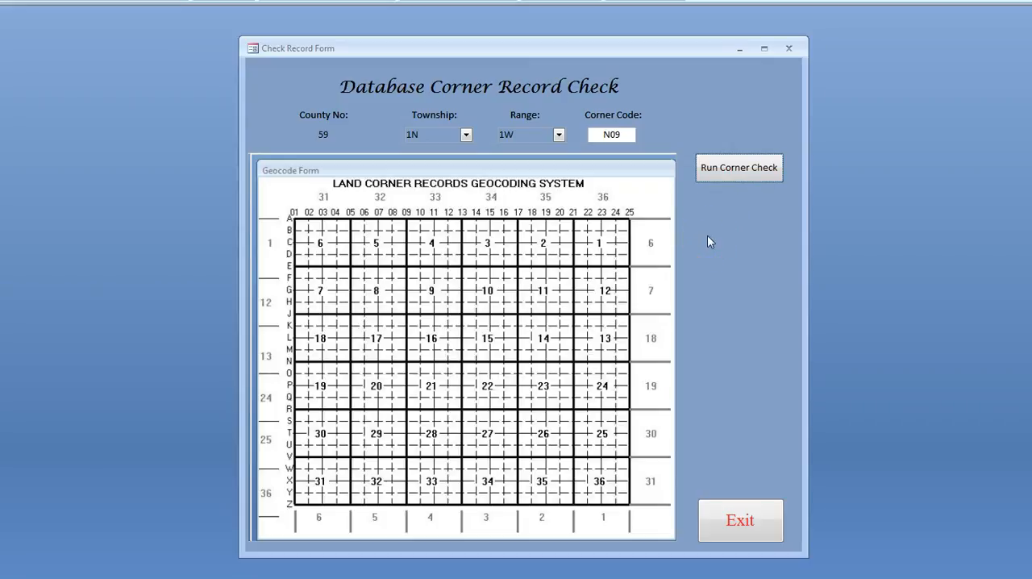
left_click(739, 518)
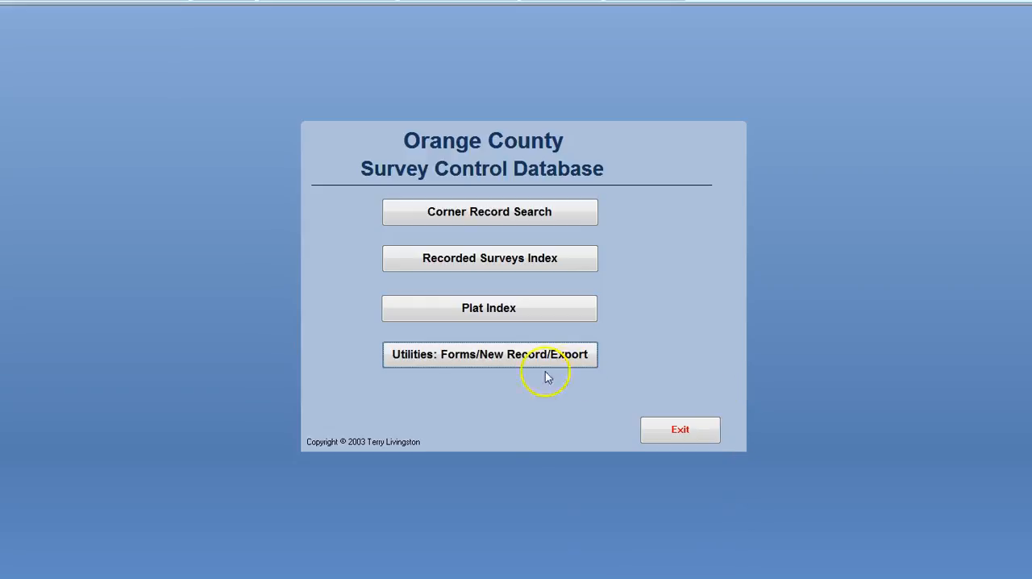
Check for a corner record at township 2N, range 1W, corner code A01, and view its blank entry form before closing it
left_click(484, 358)
left_click(350, 185)
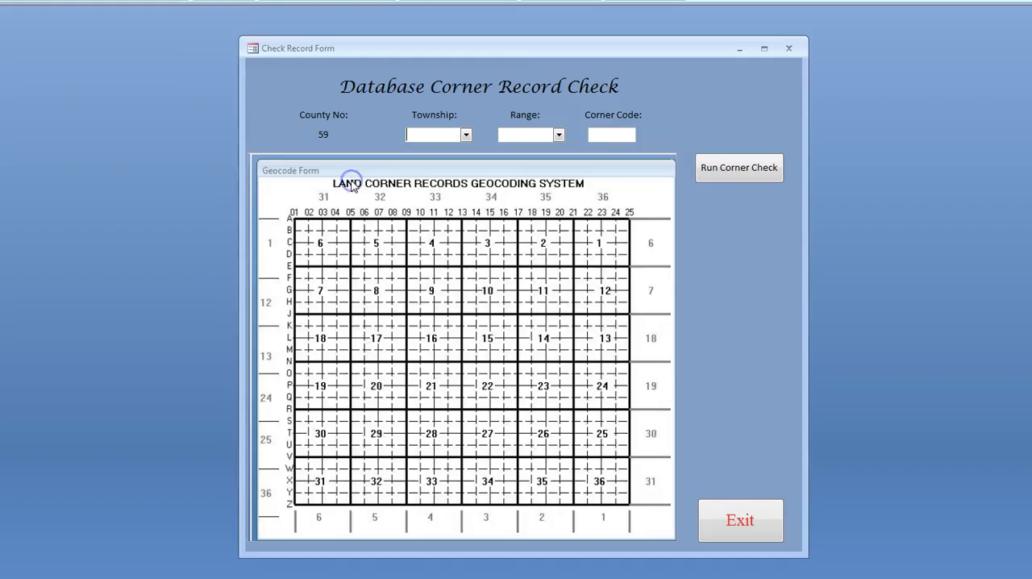
left_click(466, 134)
left_click(442, 177)
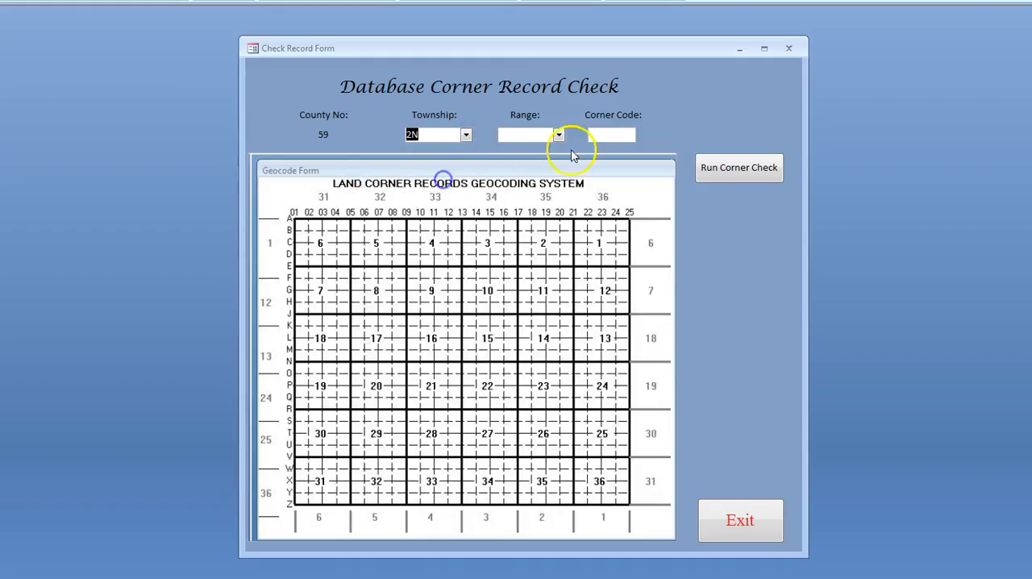
left_click(558, 135)
left_click(530, 165)
left_click(609, 136)
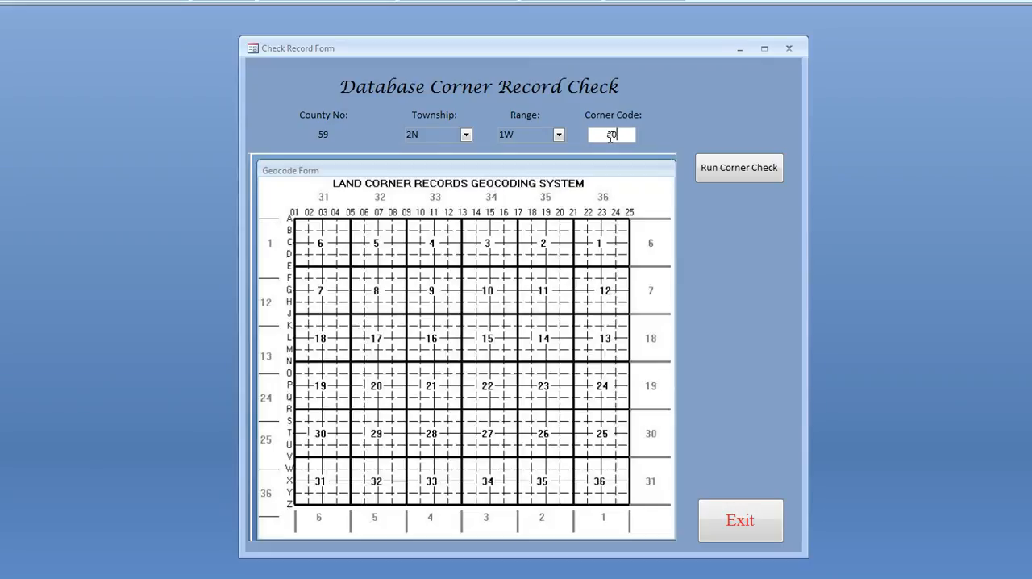
left_click(738, 176)
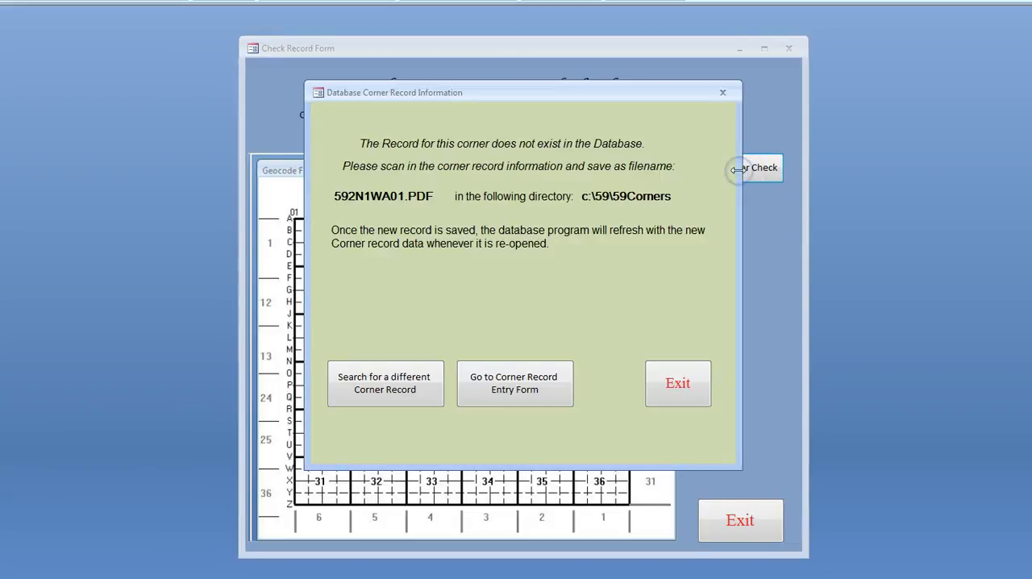
left_click(517, 385)
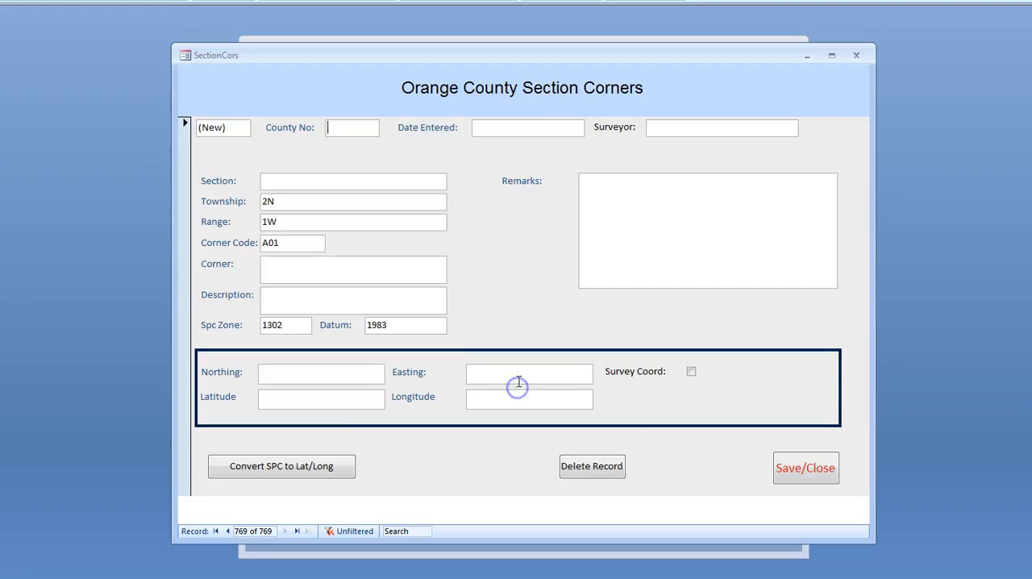
left_click(798, 474)
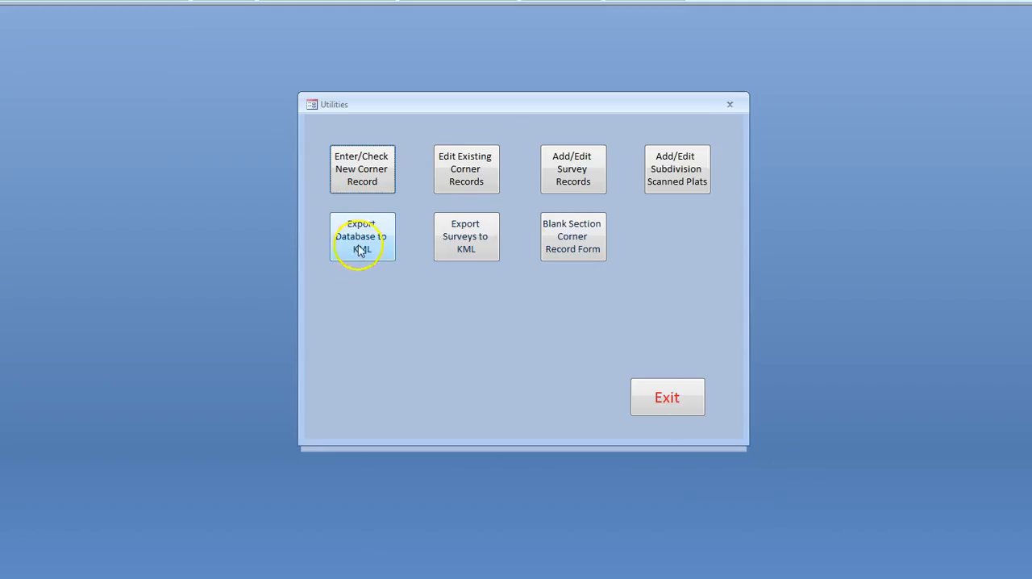
Run the corner check again for township 2N, range 1W and corner code A01
left_click(366, 184)
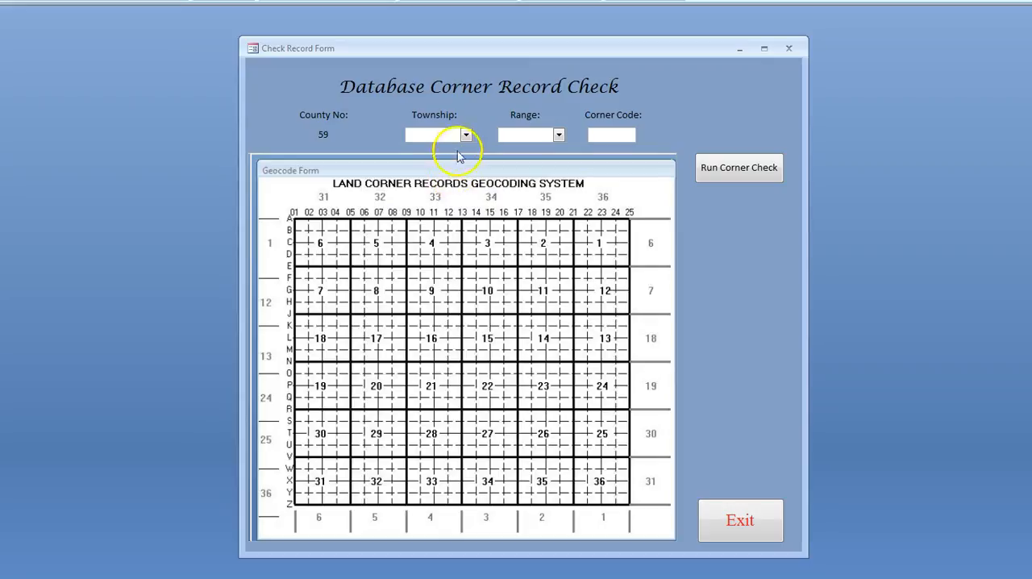
left_click(465, 134)
left_click(440, 175)
left_click(558, 134)
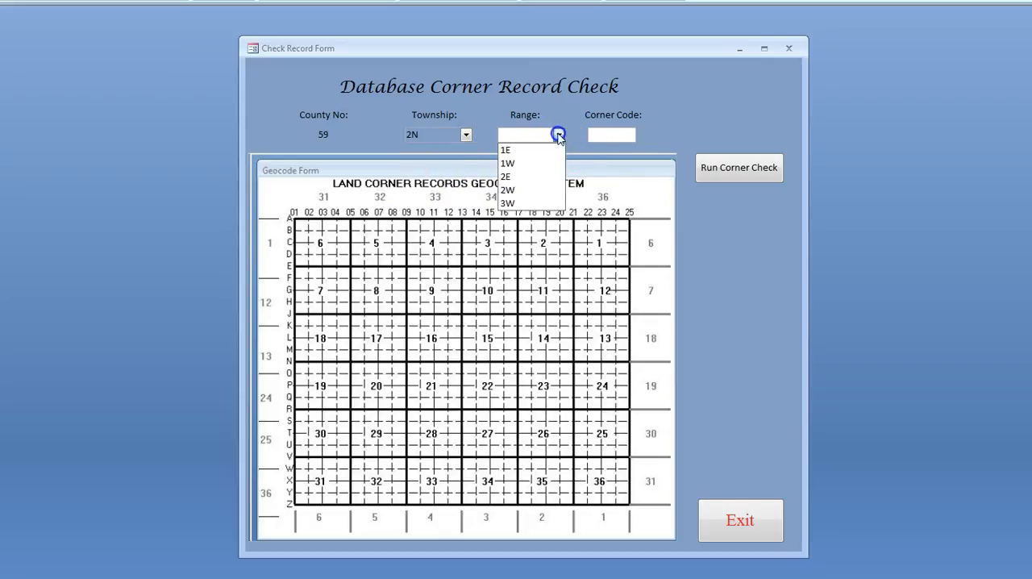
left_click(533, 165)
left_click(610, 134)
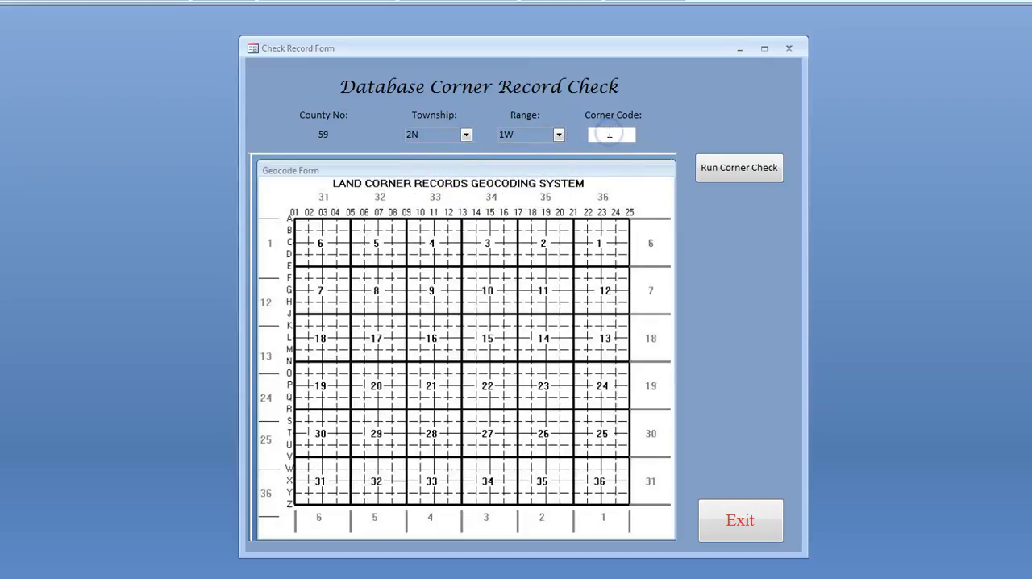
type("A01")
left_click(738, 166)
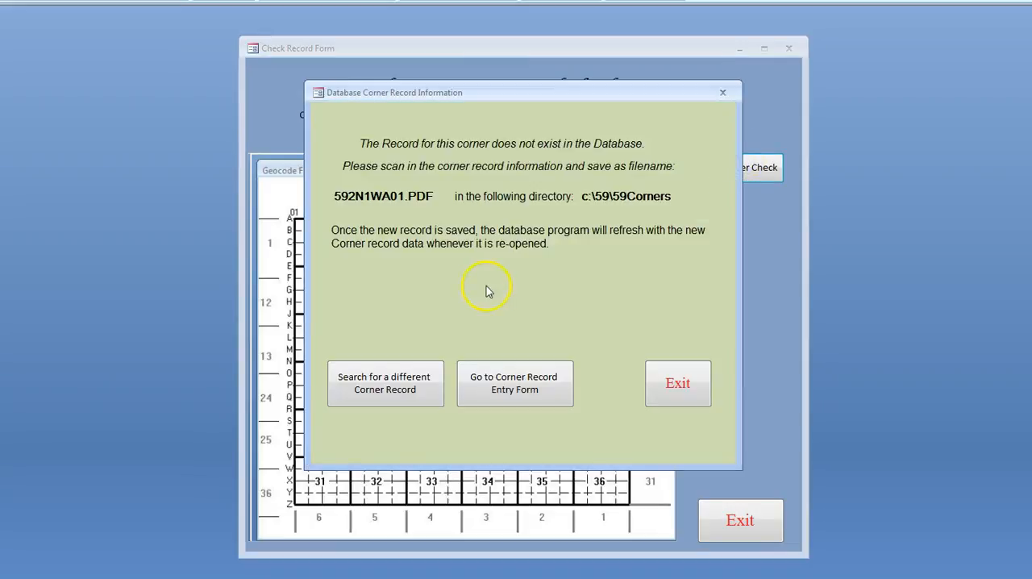
Highlight the suggested PDF file name for corner A01, and open and close its blank entry form without entering data
left_click_drag(335, 196, 446, 199)
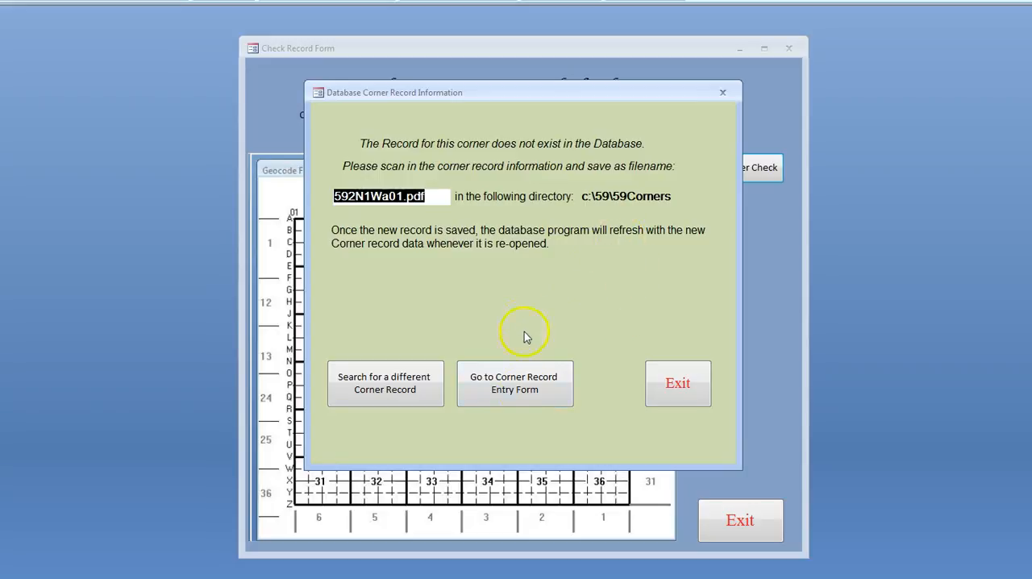
left_click(517, 391)
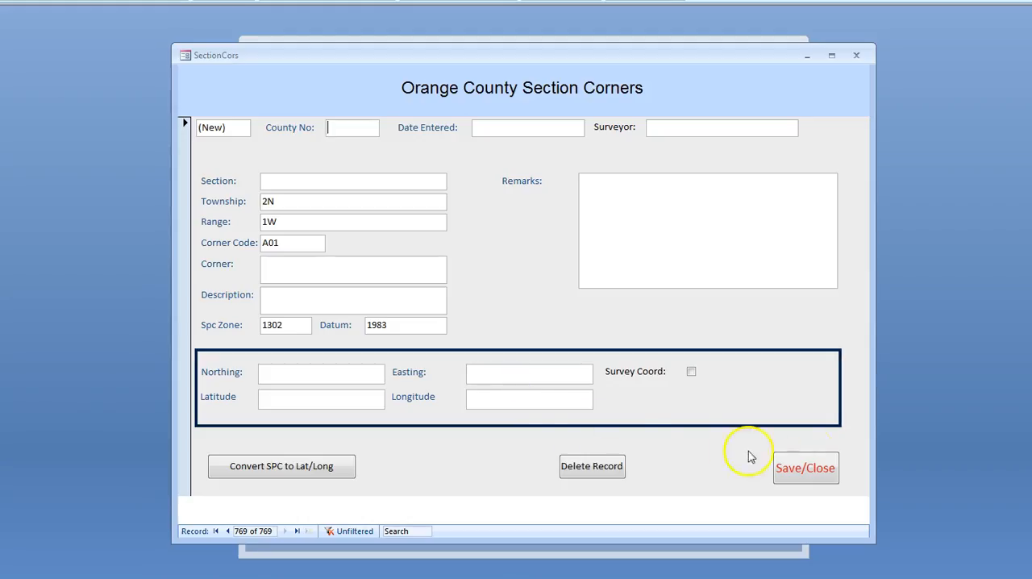
left_click(802, 469)
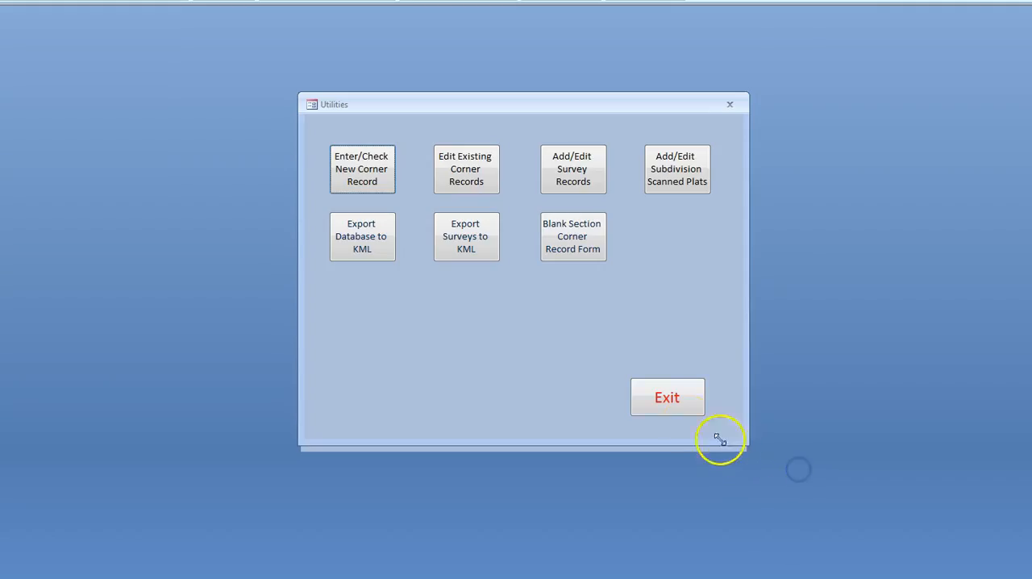
Reopen the utilities, continue into the existing corner records for editing, browse forward to record 16, and close the form
left_click(676, 407)
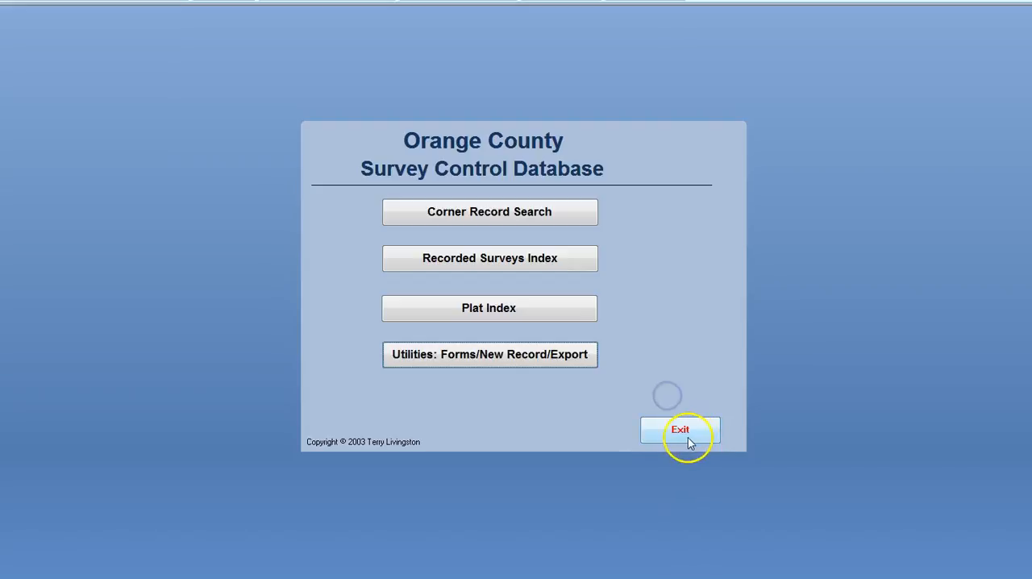
left_click(456, 357)
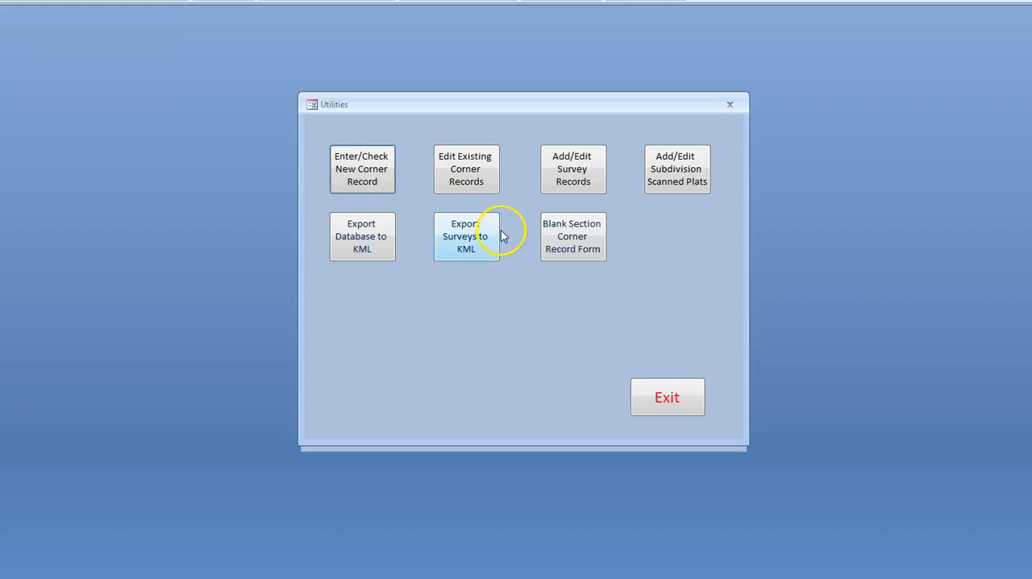
left_click(466, 182)
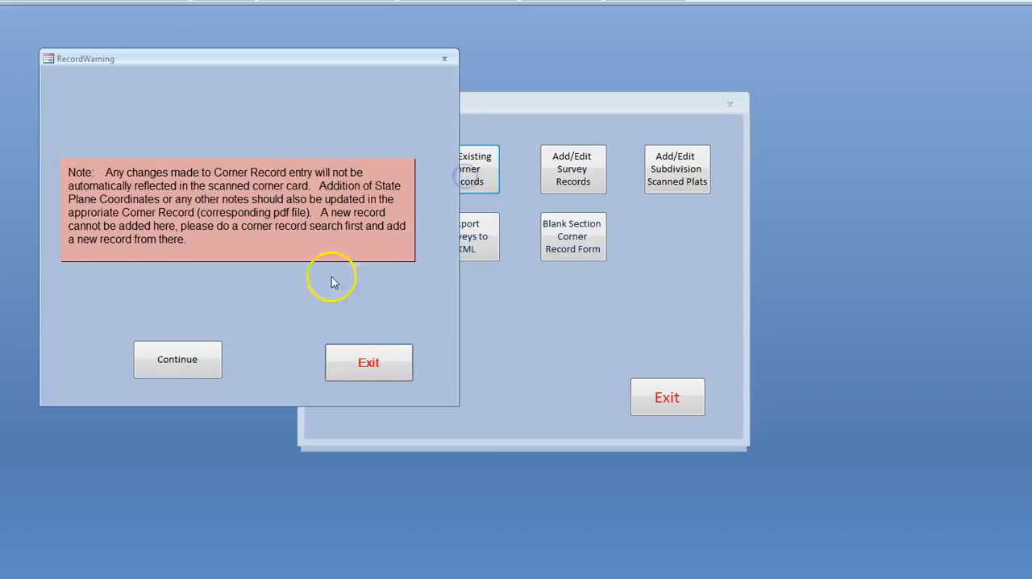
left_click(177, 359)
left_click(275, 530)
left_click(275, 530)
left_click(275, 530)
left_click(275, 531)
left_click(275, 530)
left_click(275, 531)
left_click(275, 530)
left_click(275, 531)
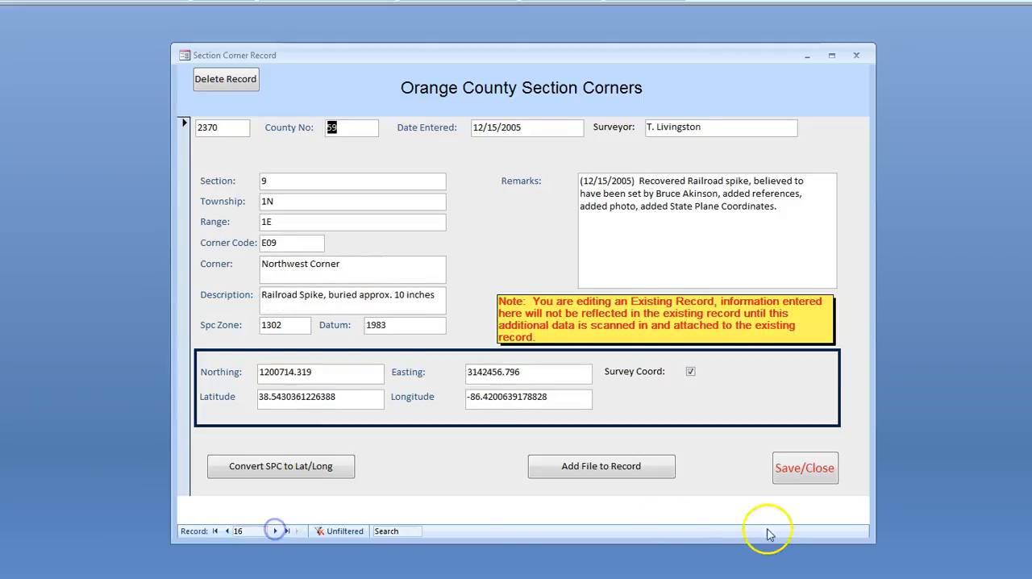
left_click(797, 470)
Open the recorded surveys entry form, view the civil township choices, and browse back two records to an existing survey
left_click(575, 168)
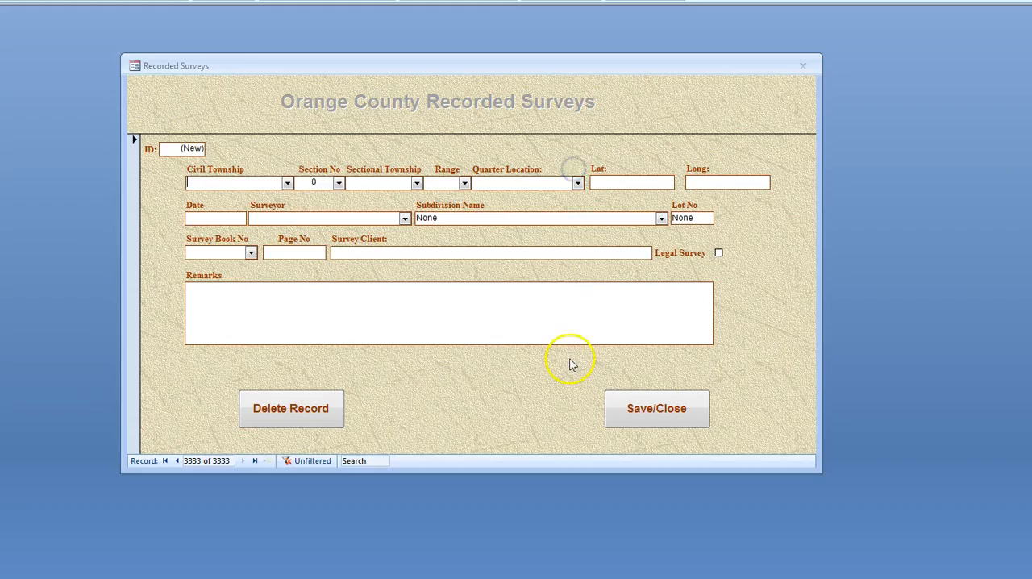
left_click(287, 183)
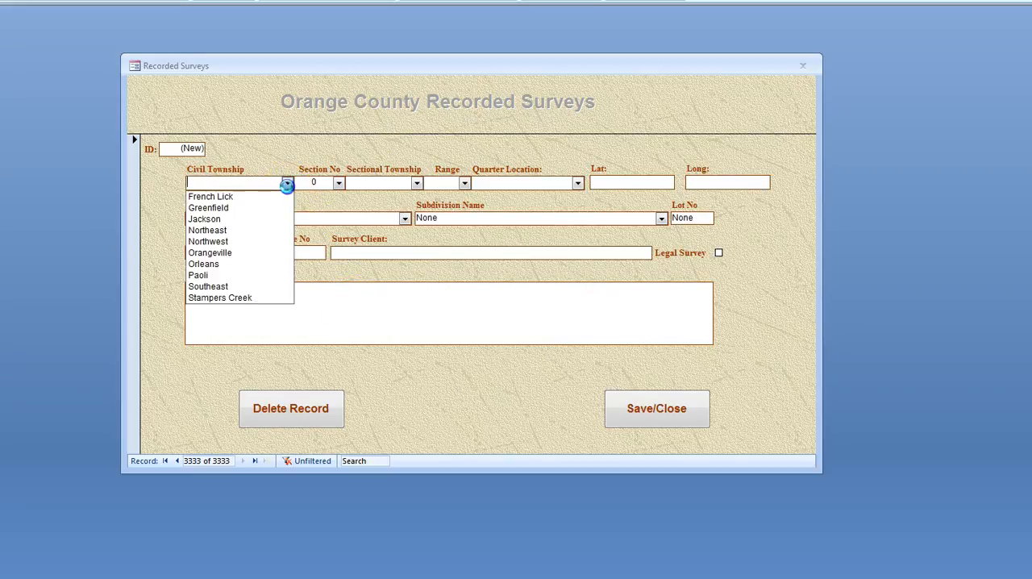
left_click(287, 184)
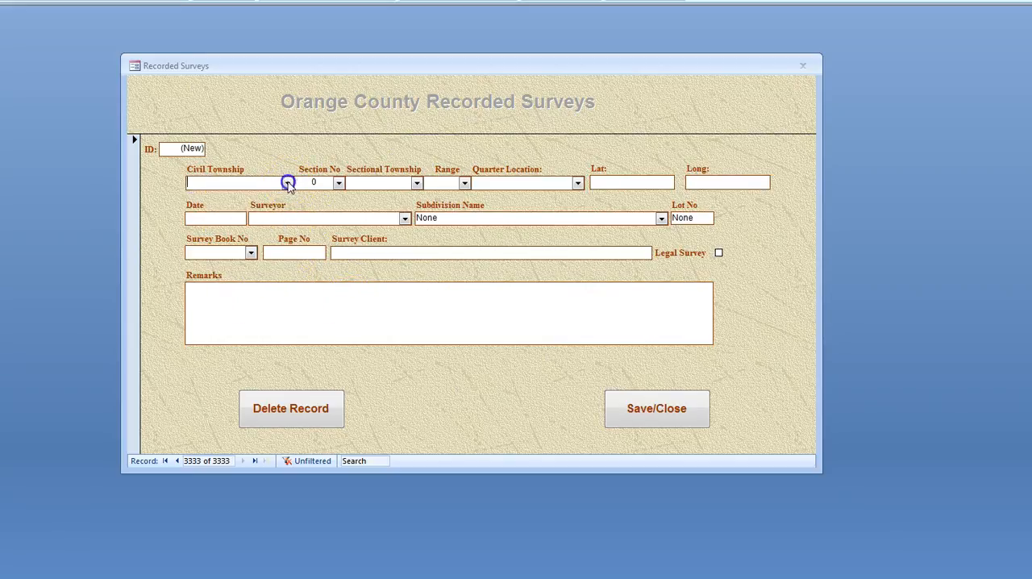
left_click(178, 460)
left_click(177, 460)
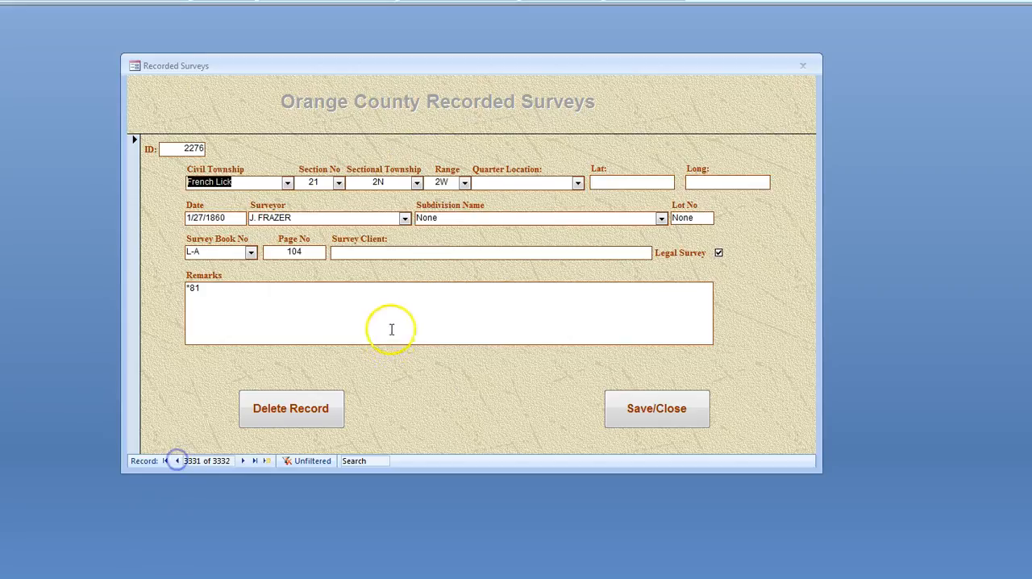
Close the recorded surveys form, leave the utilities, and exit the survey control database
left_click(660, 414)
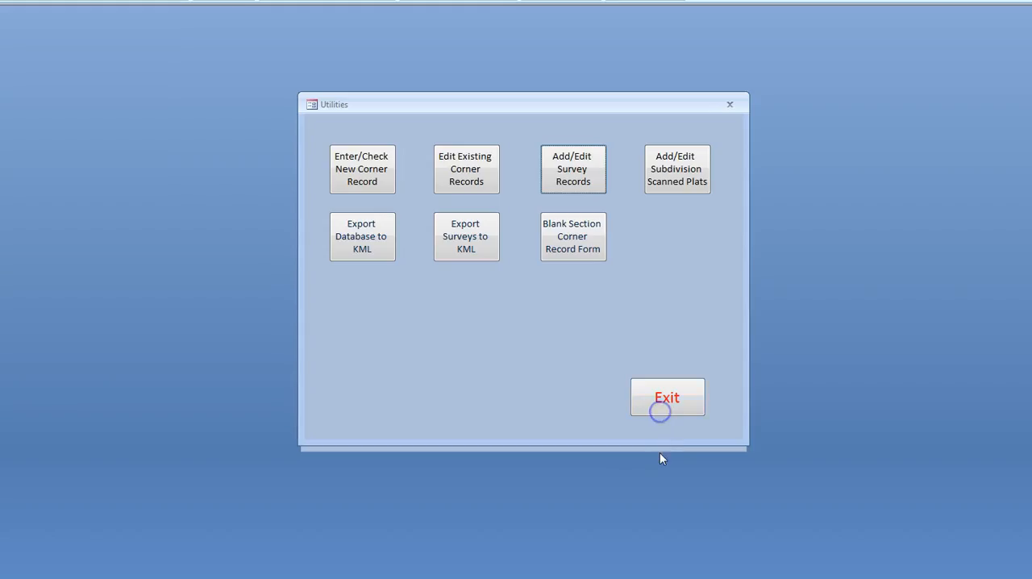
left_click(678, 405)
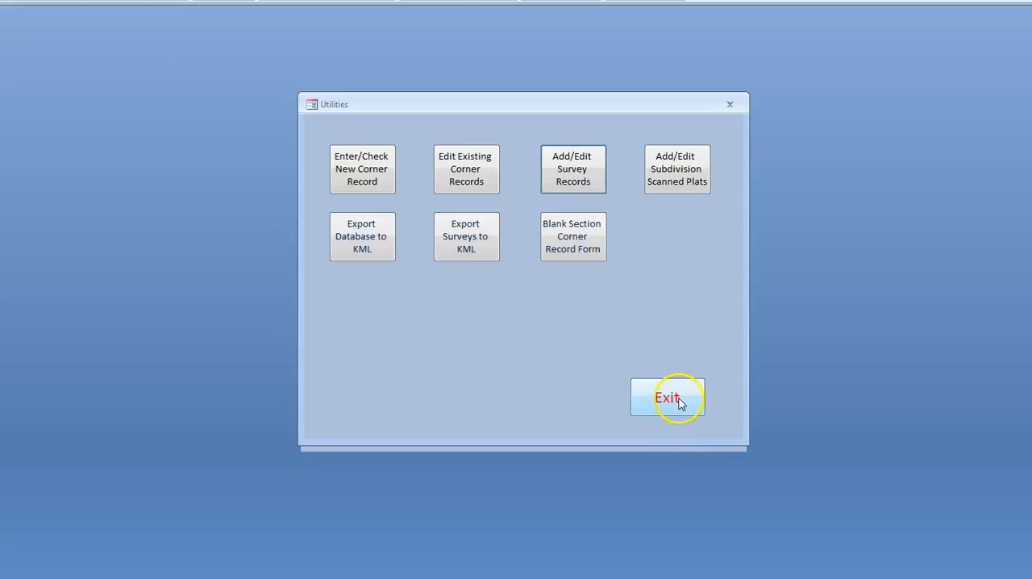
left_click(682, 435)
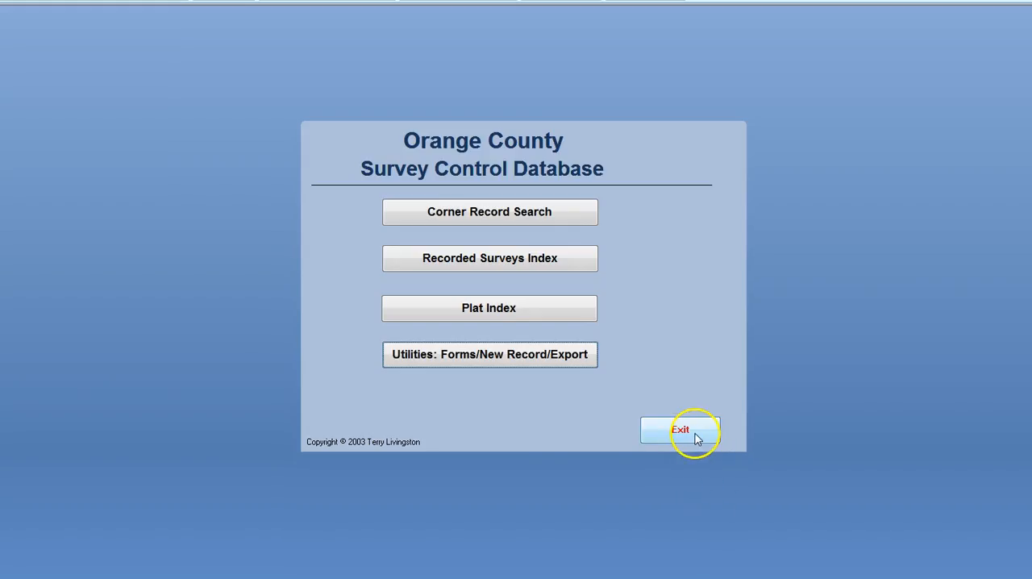